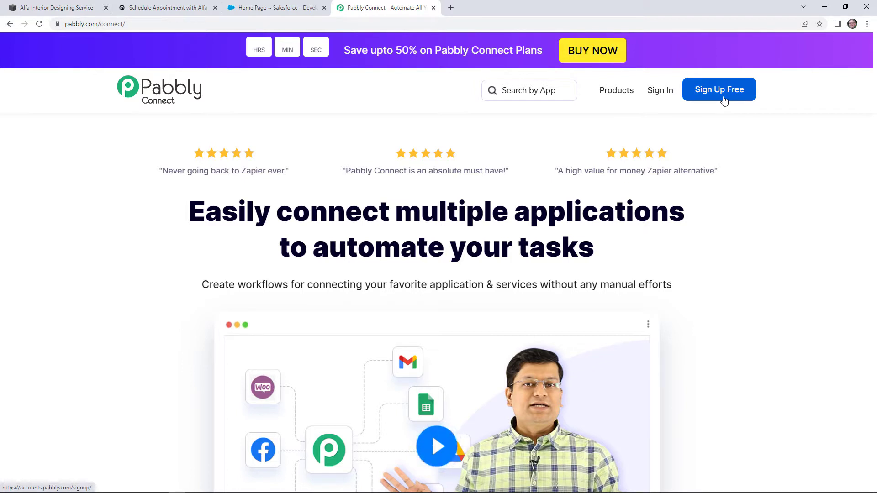
Sign in, open Pabbly Connect and create a workflow named 'Acuity Scheduling To Salesforce'
left_click(649, 94)
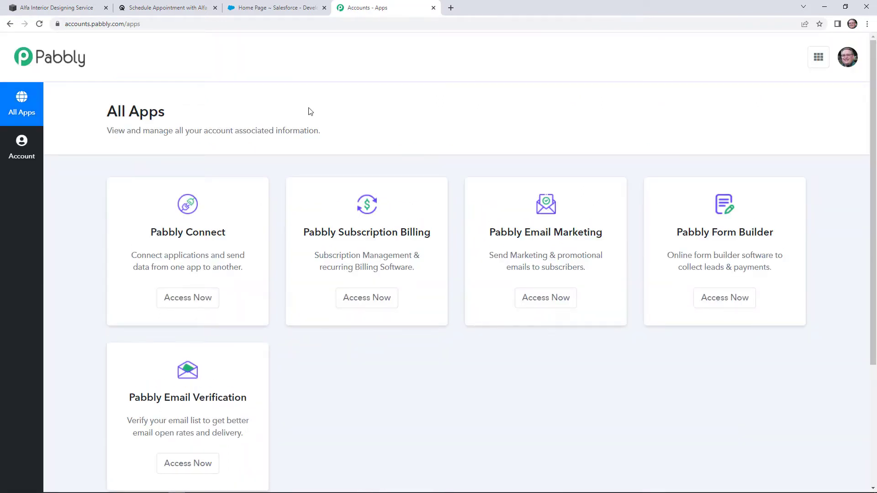
left_click(201, 299)
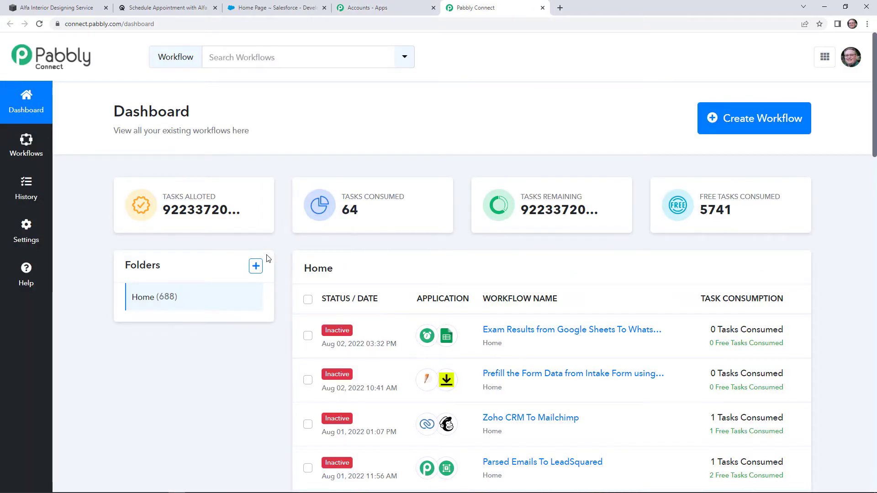
left_click(730, 131)
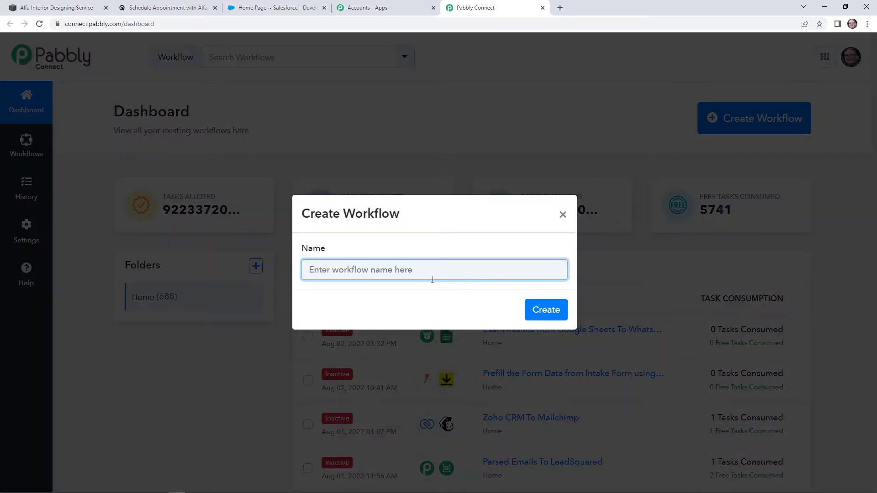
type("A")
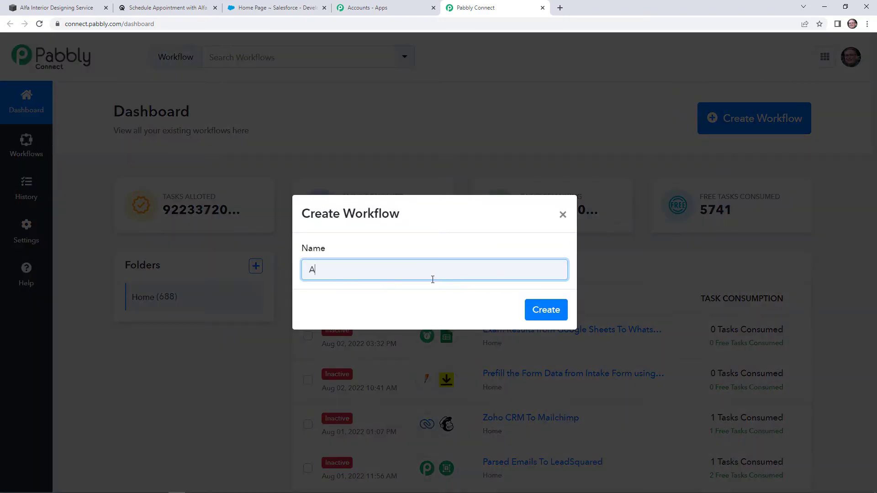
type("cuity Scheduling To Salesf")
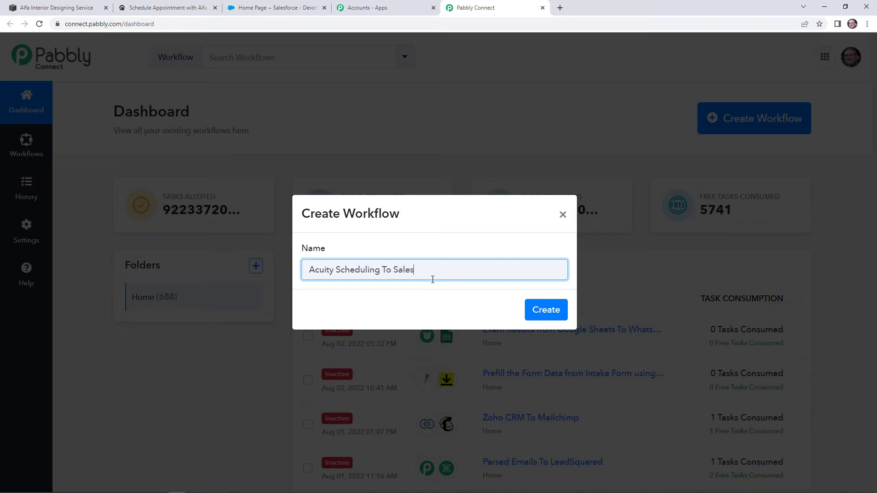
type("orce")
left_click(530, 309)
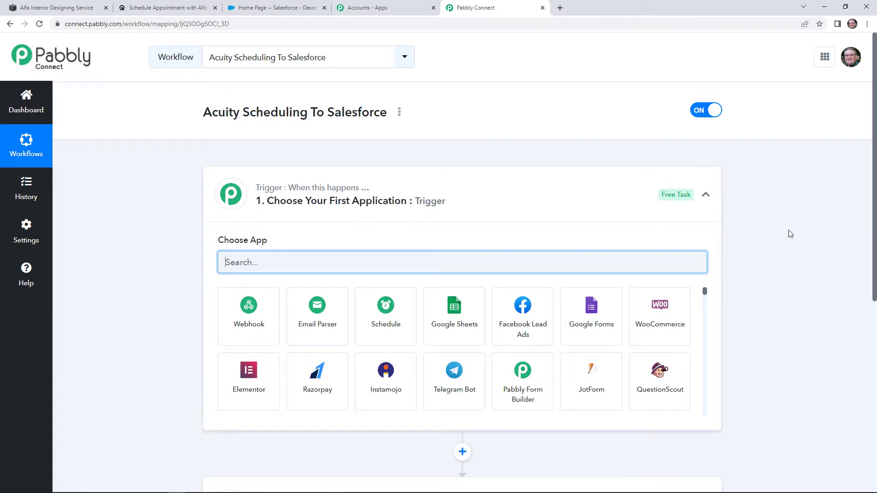
Set the trigger app to Acuity Scheduling with the New Appointment event
scroll(785, 261, "down", 3)
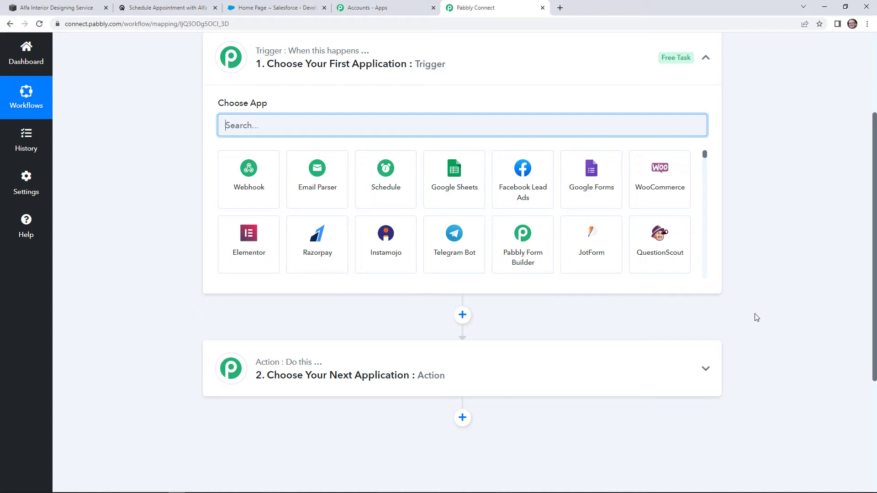
scroll(749, 310, "up", 2)
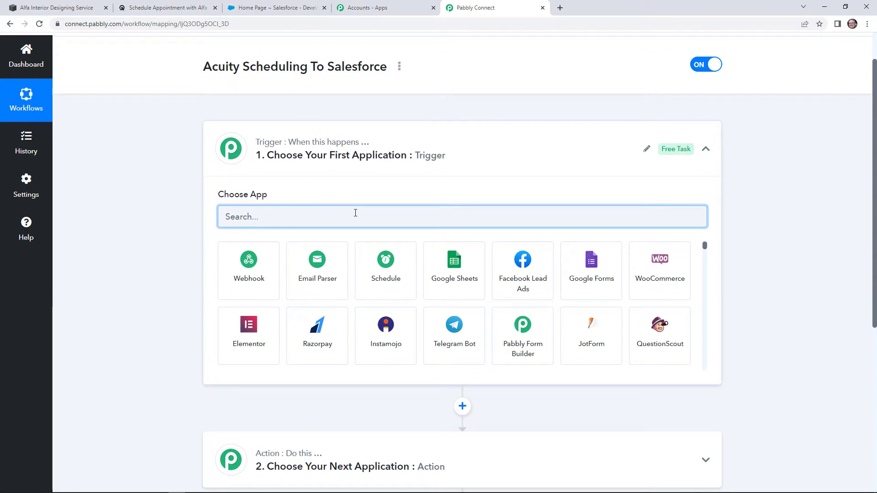
type("acuity")
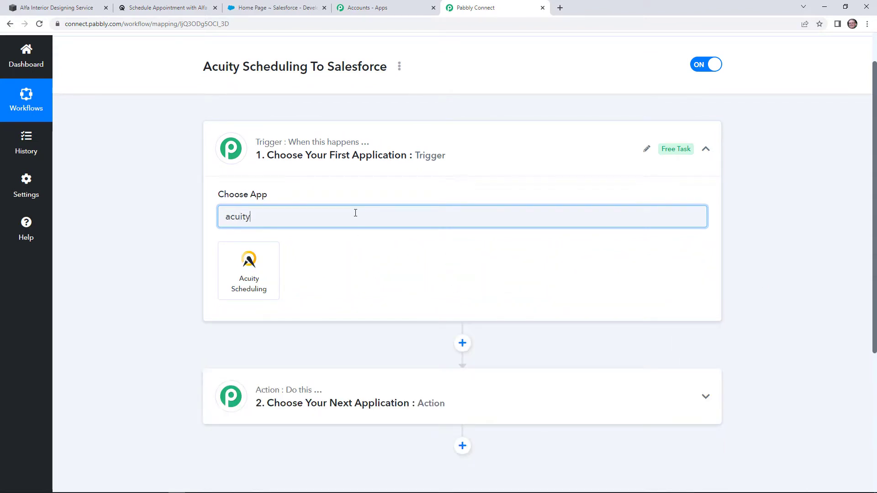
left_click(230, 270)
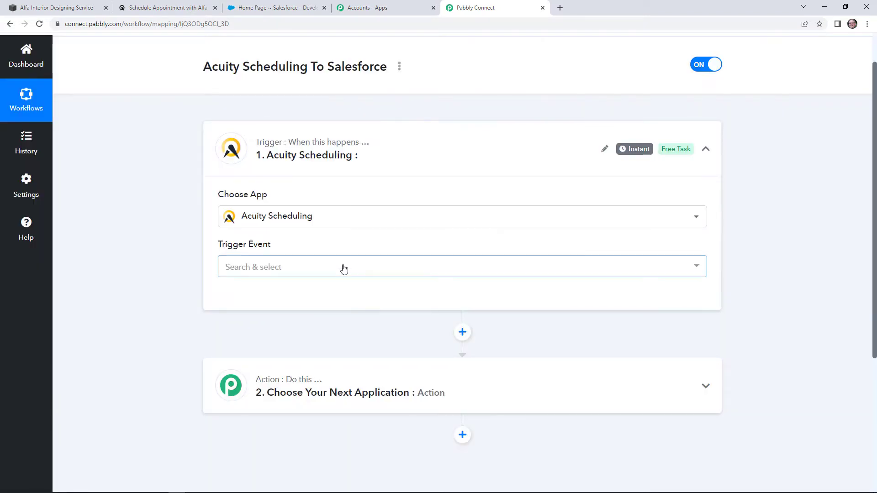
left_click(343, 268)
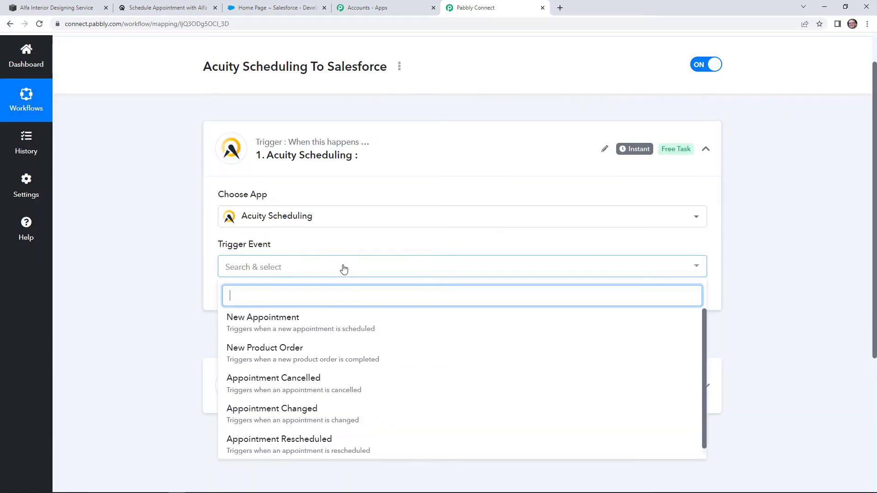
left_click(358, 329)
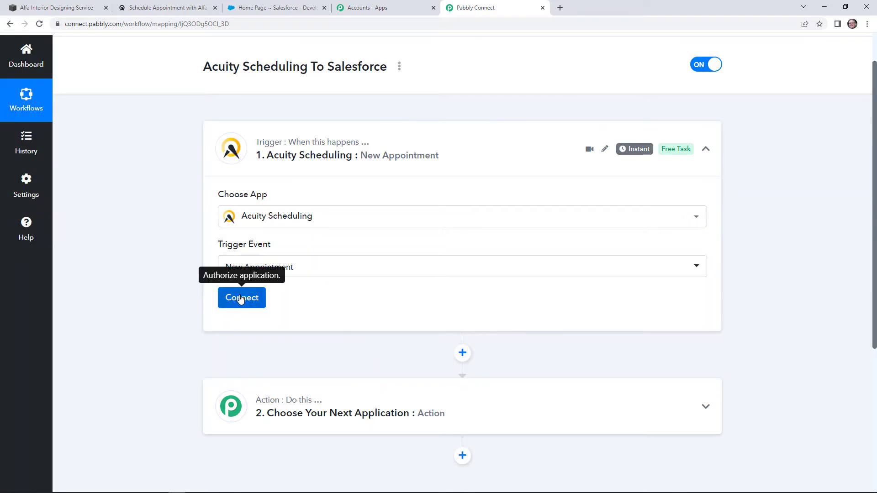
left_click(241, 298)
Add a new Acuity Scheduling connection and start the account sign-in
left_click(406, 153)
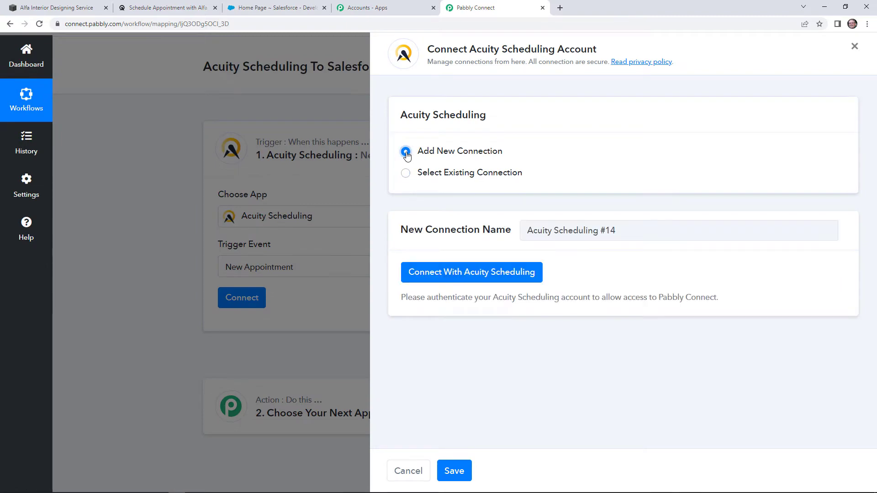
left_click(480, 272)
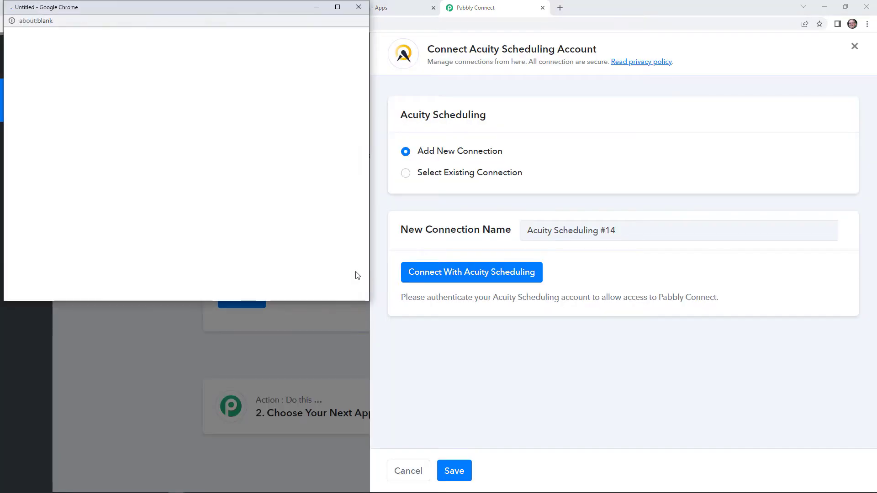
left_click(245, 199)
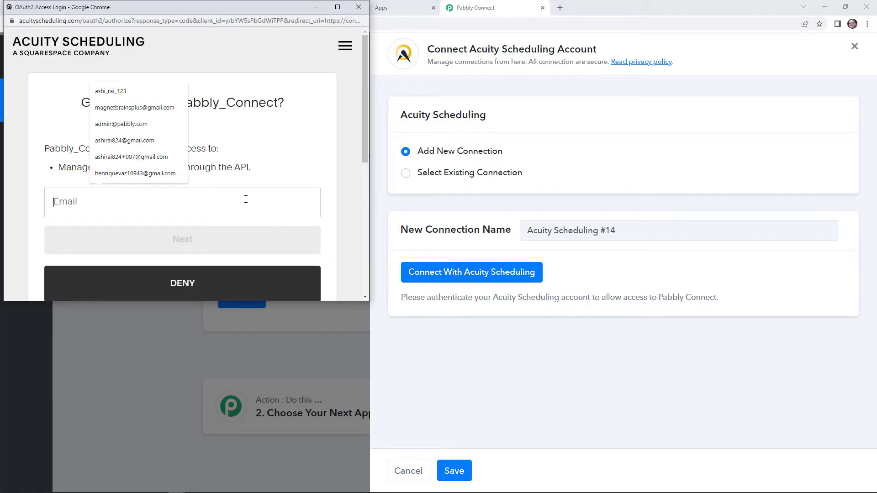
scroll(253, 174, "down", 2)
scroll(242, 196, "up", 2)
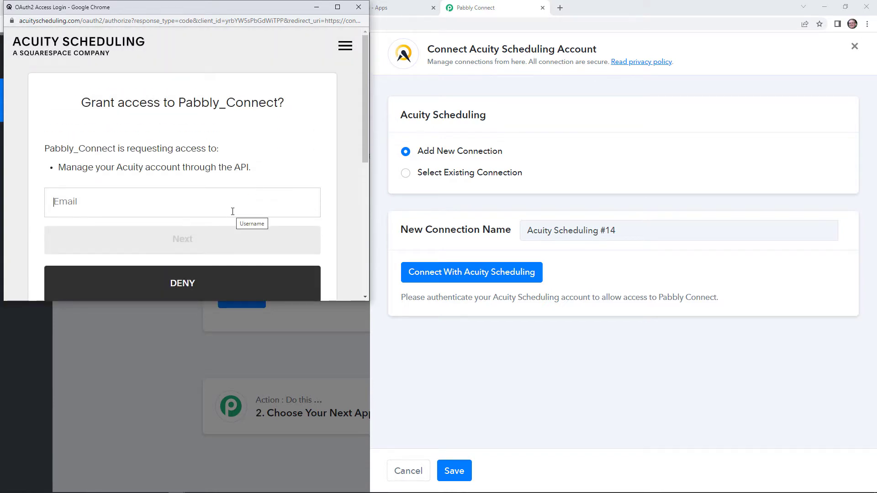
left_click(232, 203)
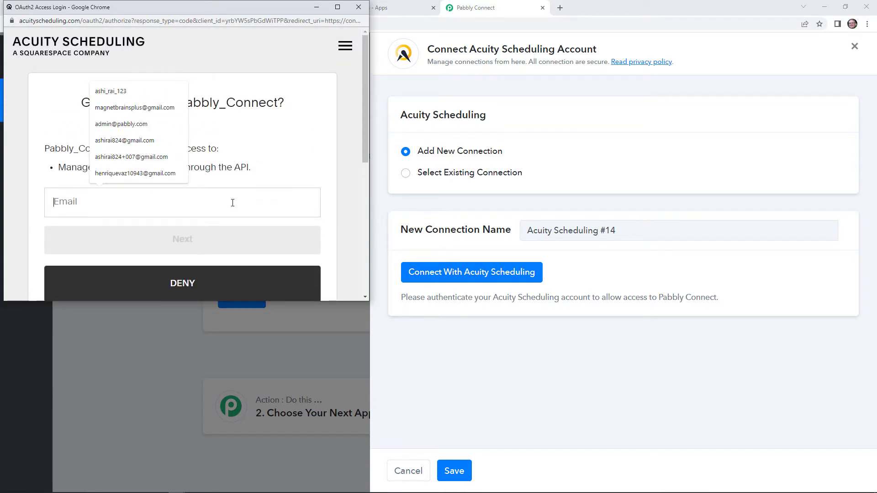
left_click(260, 176)
Sign in with the saved account e-mail and choose the Alfa Interior Designing Service business
scroll(260, 177, "down", 2)
scroll(259, 178, "up", 1)
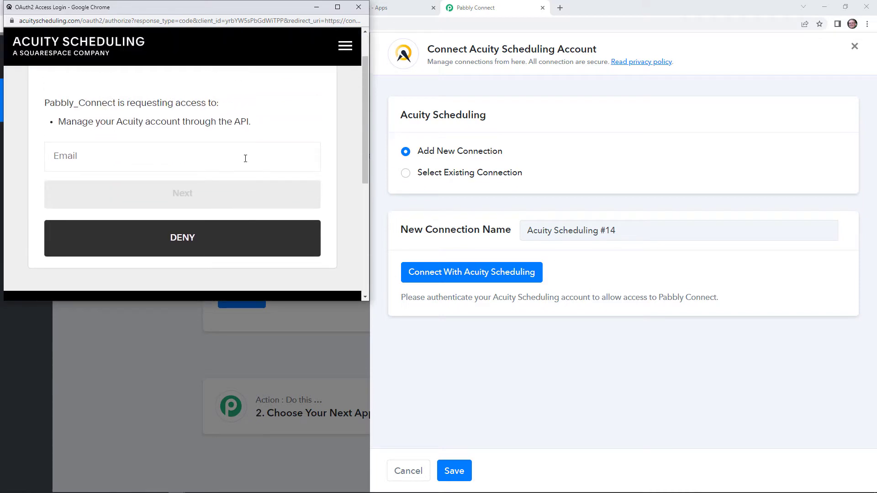
scroll(245, 159, "up", 1)
left_click(228, 194)
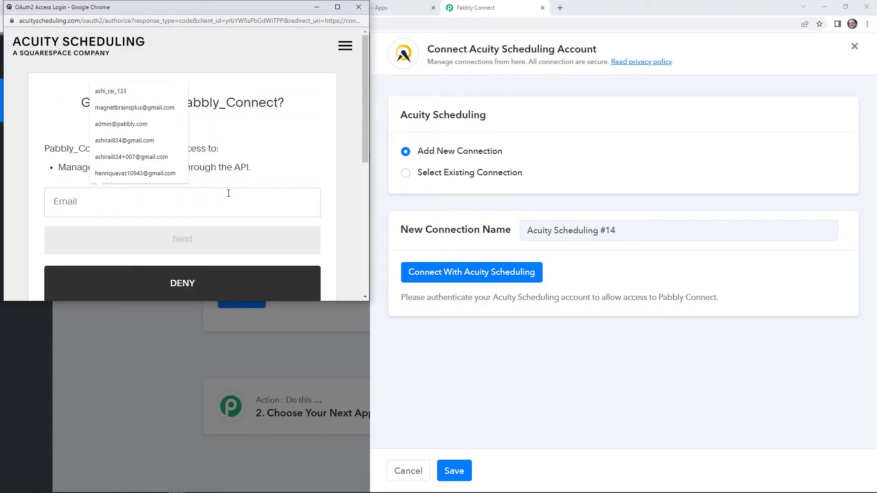
left_click(165, 174)
left_click(173, 242)
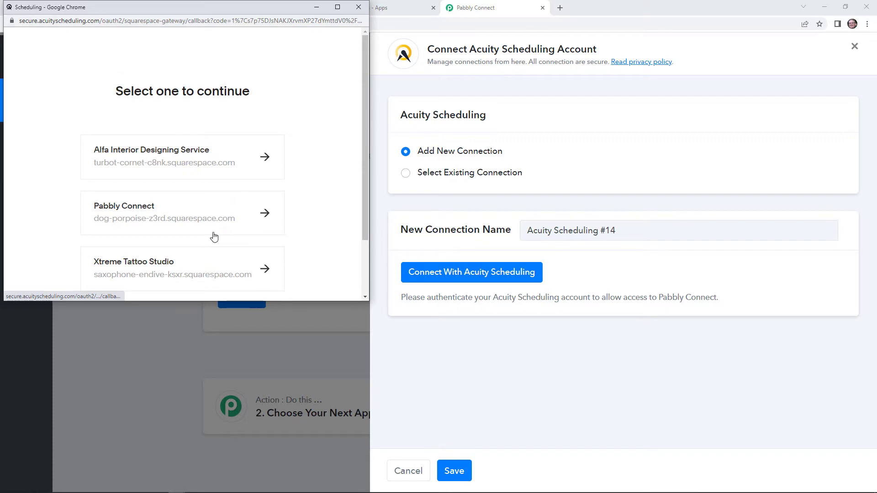
left_click(197, 158)
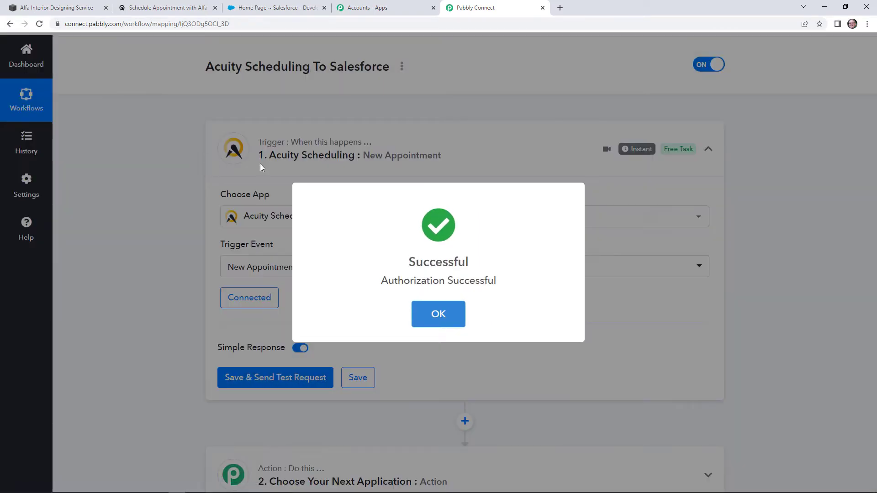
left_click(438, 314)
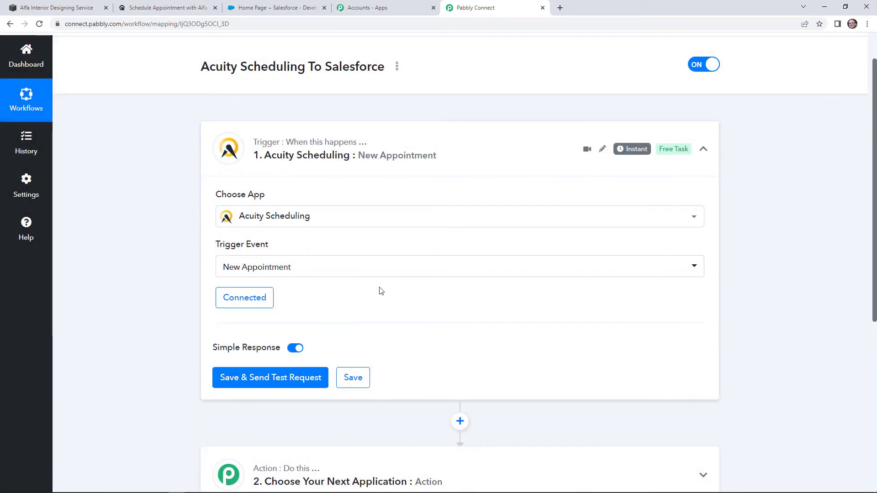
Save the trigger to await test data, then switch to the Acuity booking page
scroll(367, 310, "down", 2)
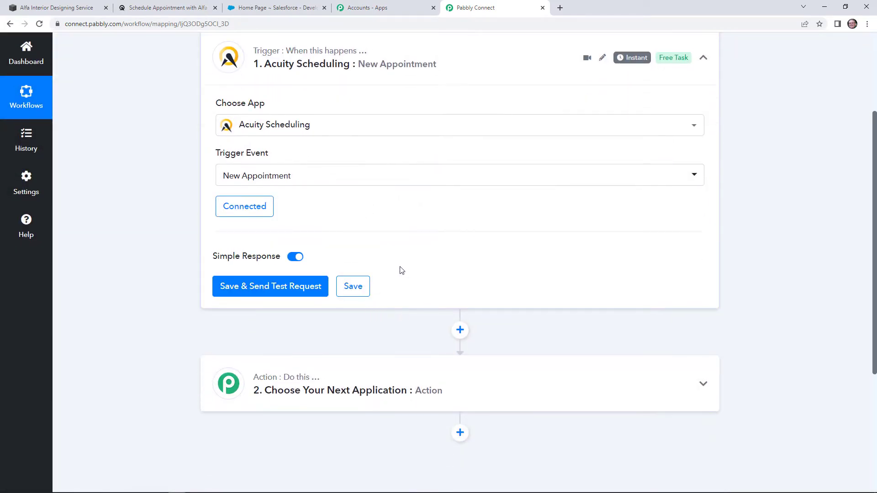
scroll(399, 271, "up", 2)
left_click(296, 381)
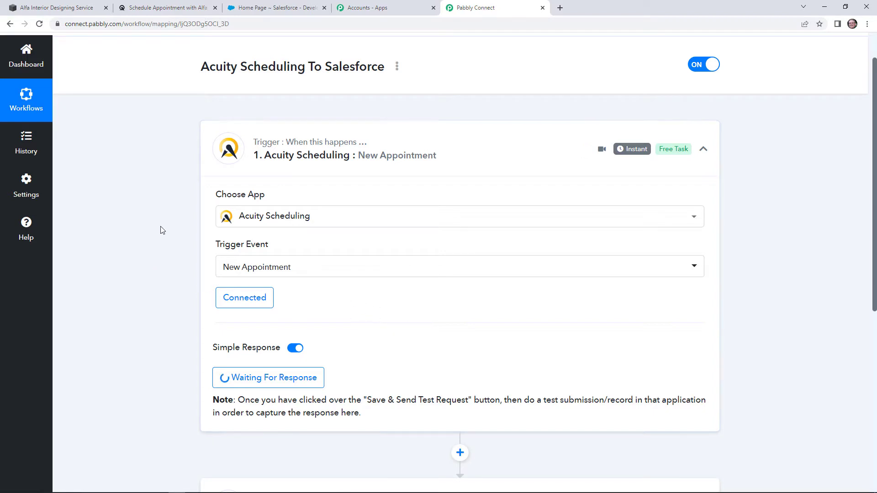
left_click(158, 3)
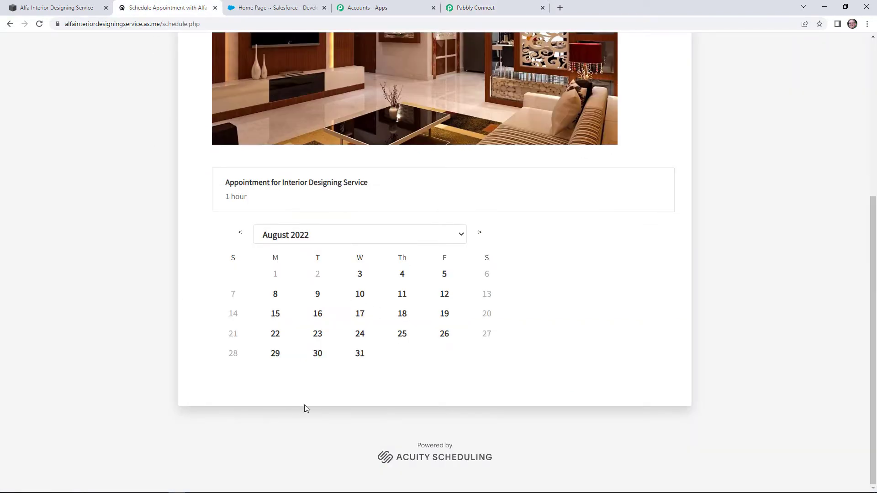
Pick Thursday, August 4, 2022 at 10:00am for the appointment
left_click(402, 293)
left_click(402, 277)
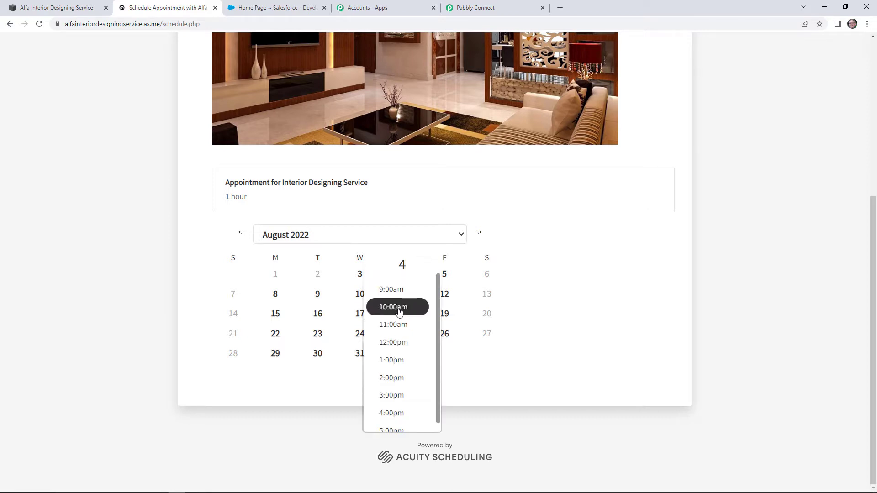
left_click(399, 310)
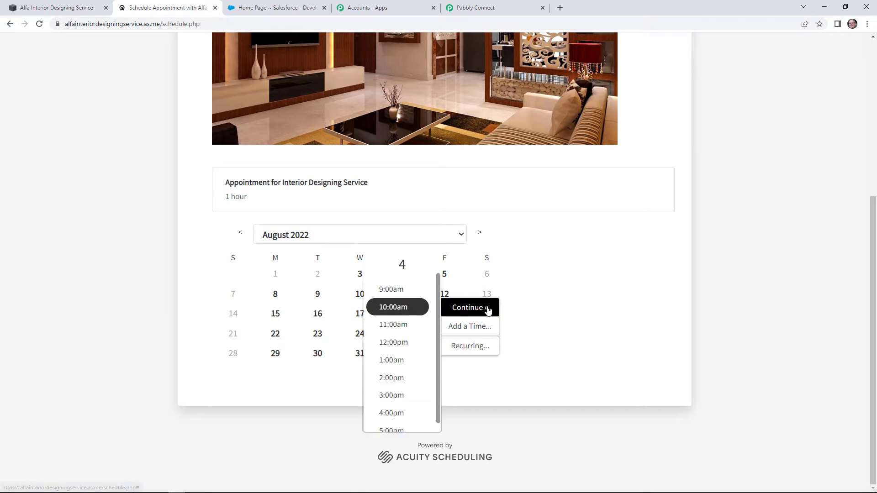
left_click(487, 309)
Enter the test contact's first name, last name and phone number
left_click(269, 184)
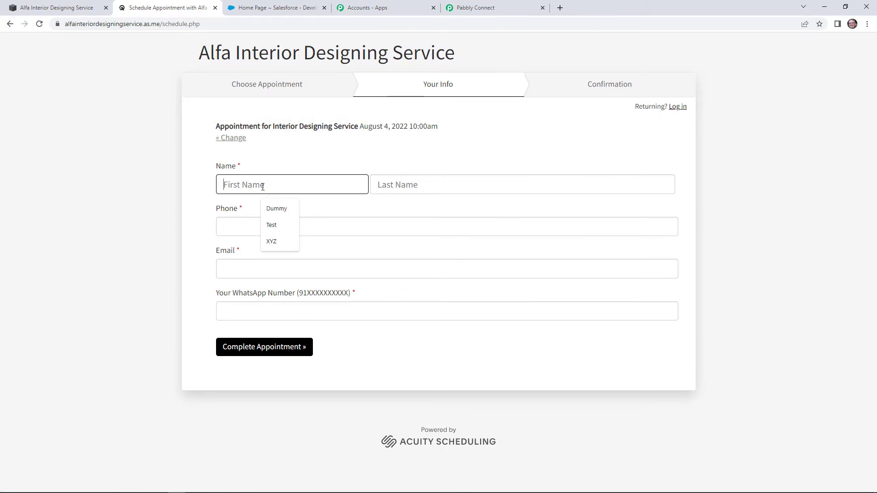
left_click(258, 187)
type("Dummy")
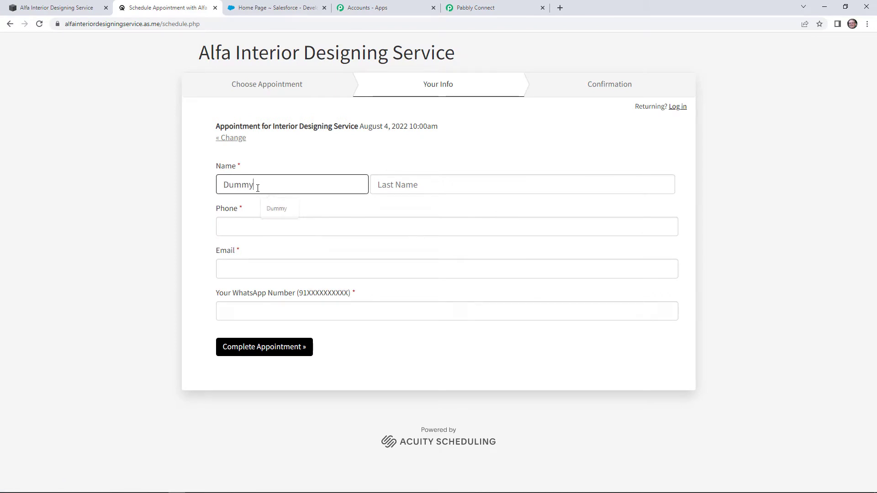
left_click(485, 187)
type("Test")
left_click(325, 229)
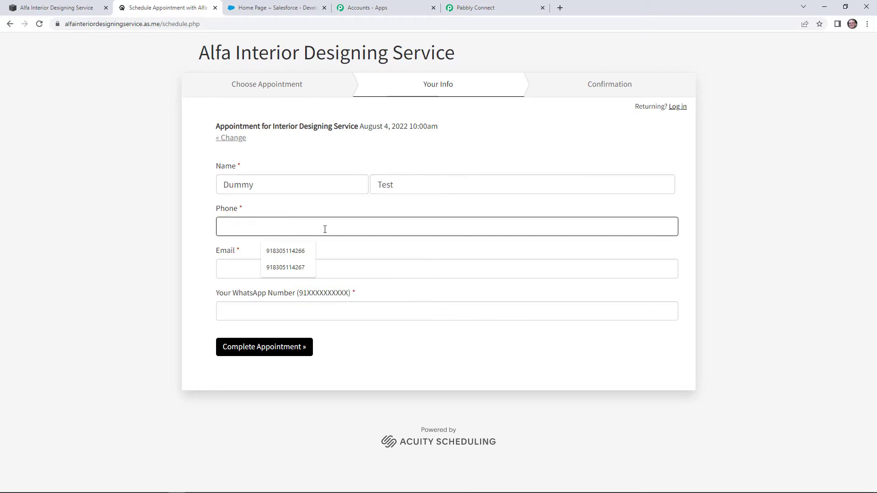
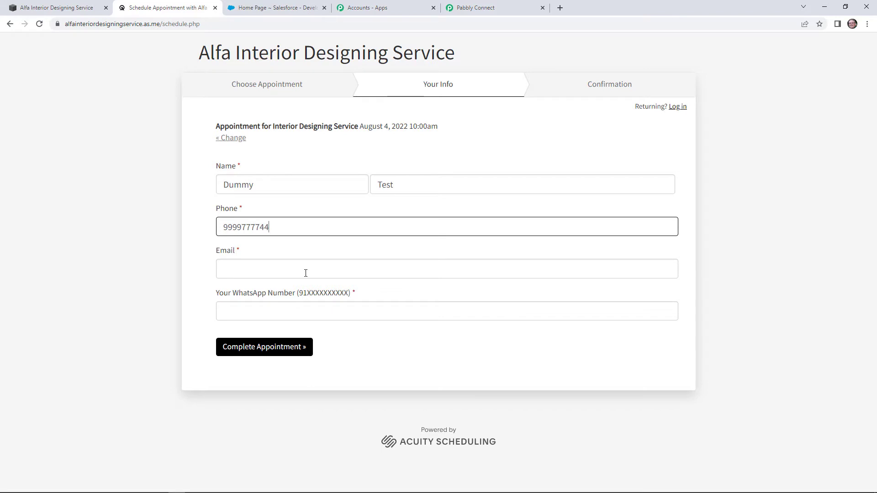
Fill in the saved e-mail and the WhatsApp number, then complete the appointment
left_click(303, 272)
left_click(299, 292)
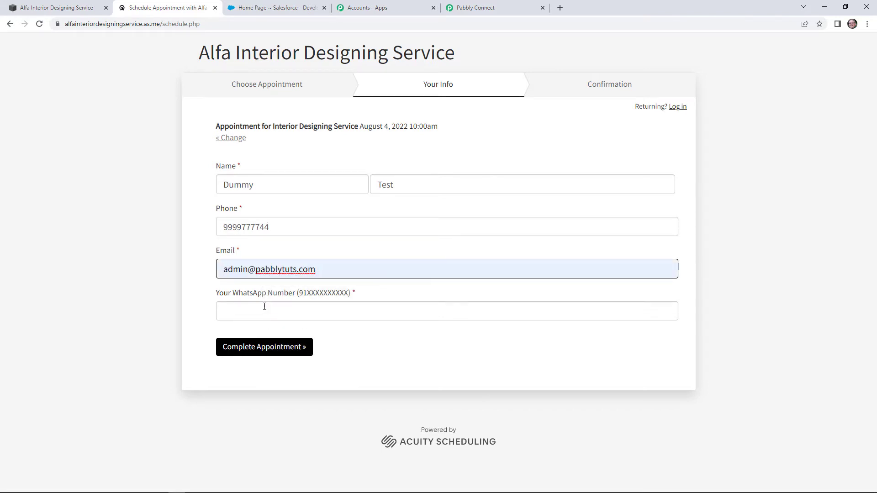
left_click(265, 306)
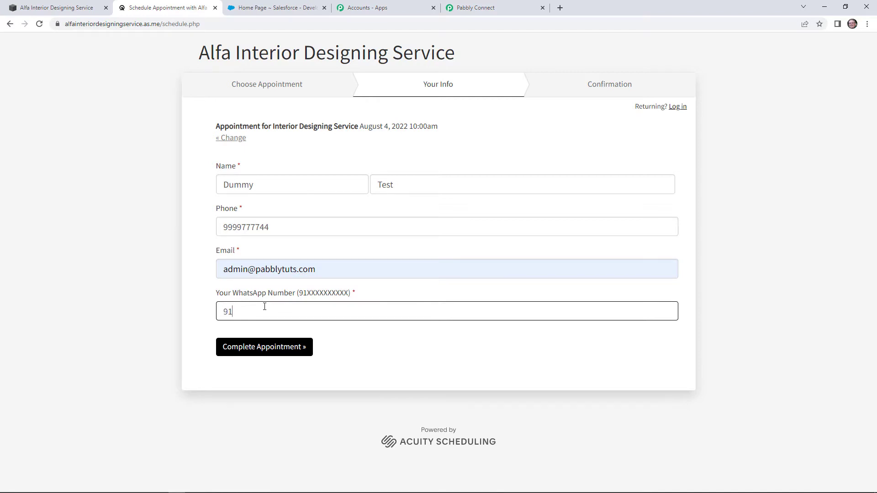
left_click(274, 346)
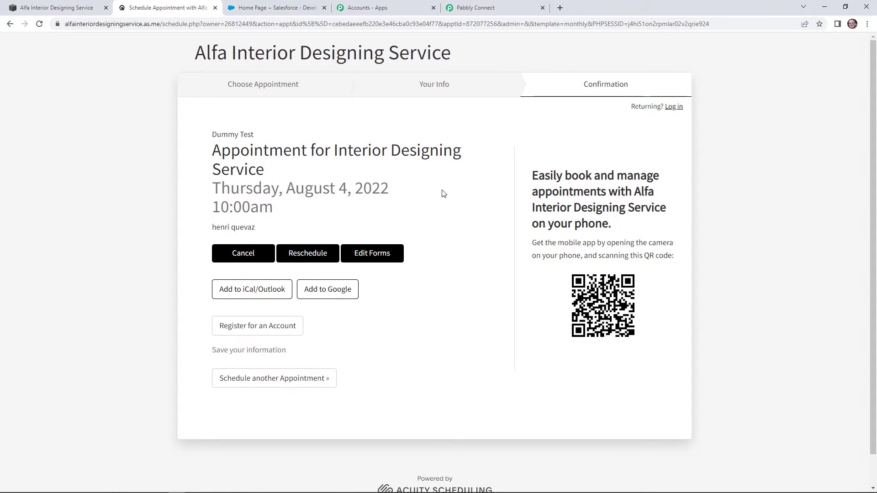
Return to Pabbly Connect and review the captured appointment.scheduled response for August 4, 10:00am
left_click(469, 4)
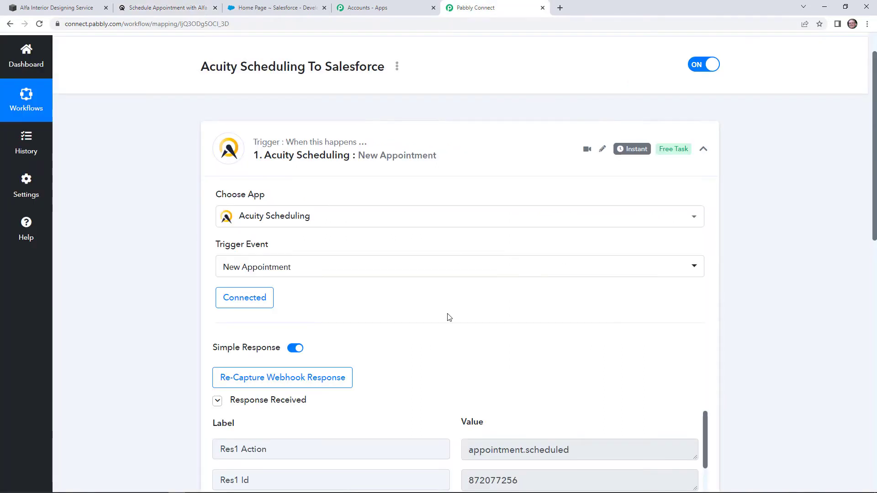
scroll(731, 283, "down", 4)
scroll(756, 292, "down", 4)
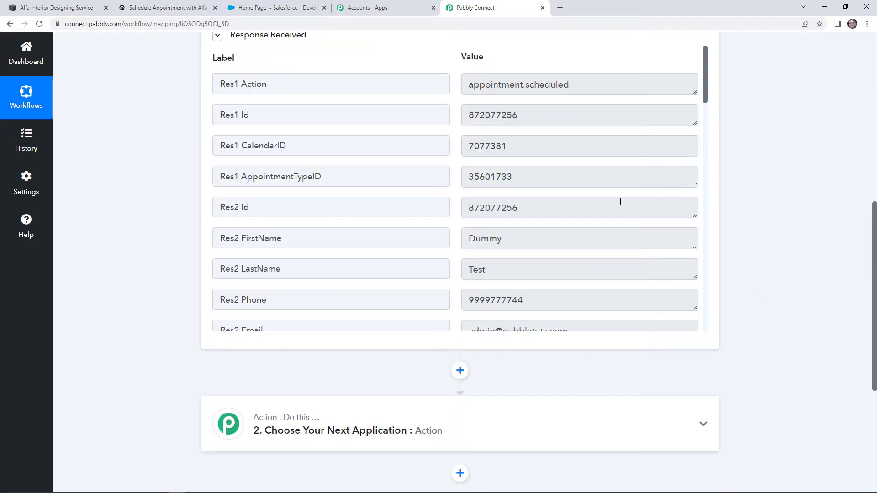
scroll(574, 186, "down", 2)
scroll(577, 197, "up", 2)
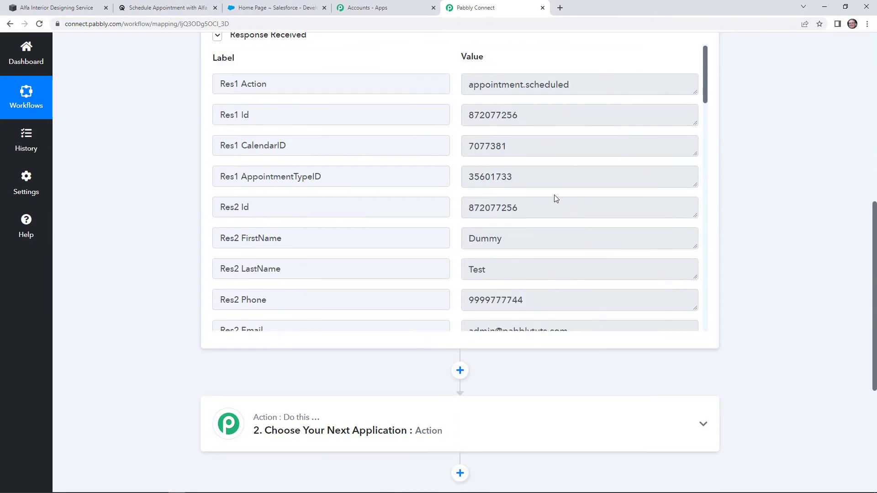
scroll(469, 259, "down", 3)
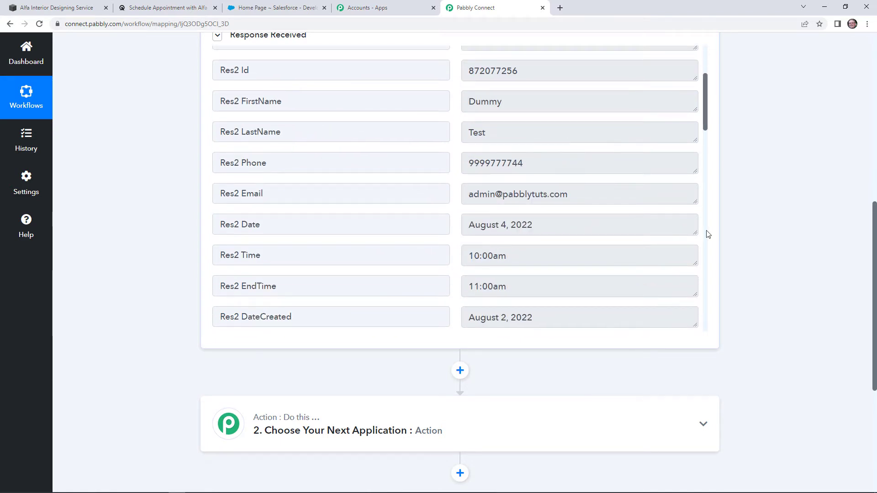
scroll(821, 231, "down", 2)
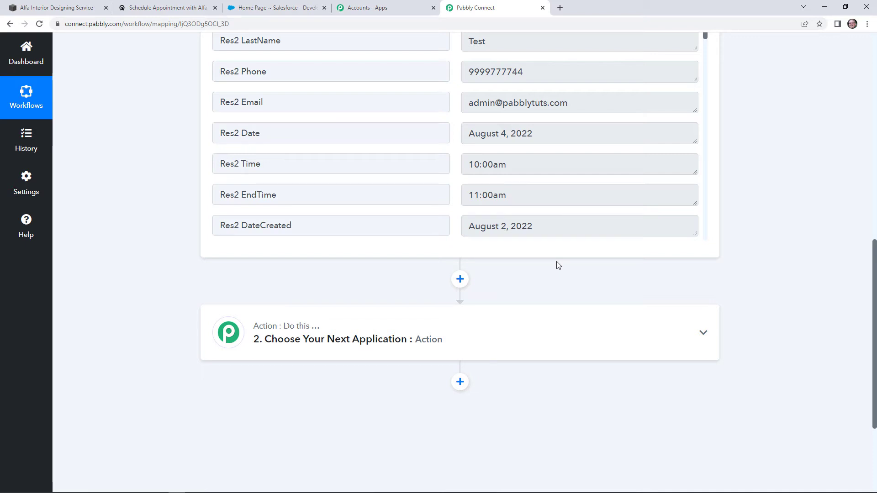
Set the second step to the Salesforce app with the Search Record action event
left_click(497, 322)
left_click(308, 310)
type("sales")
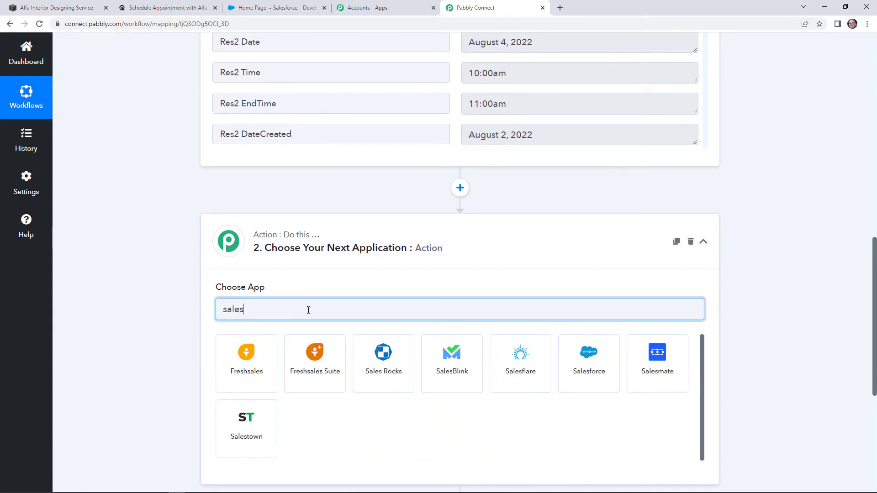
left_click(584, 348)
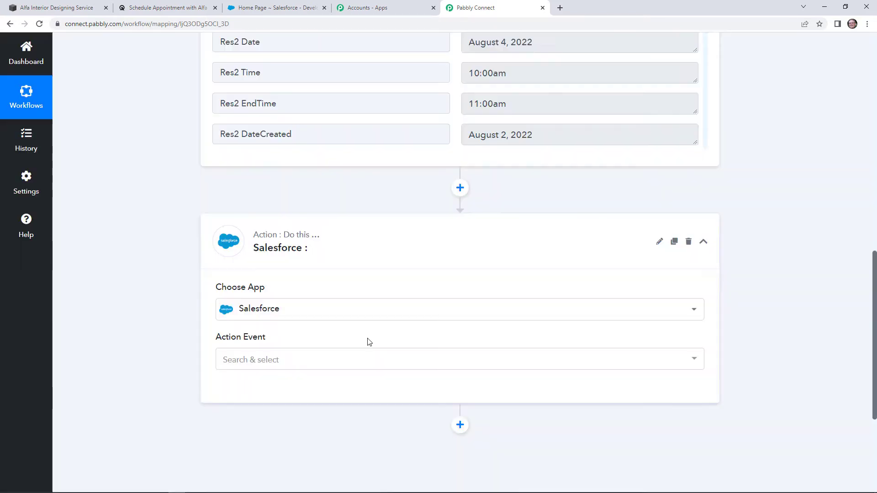
scroll(347, 333, "down", 1)
left_click(266, 318)
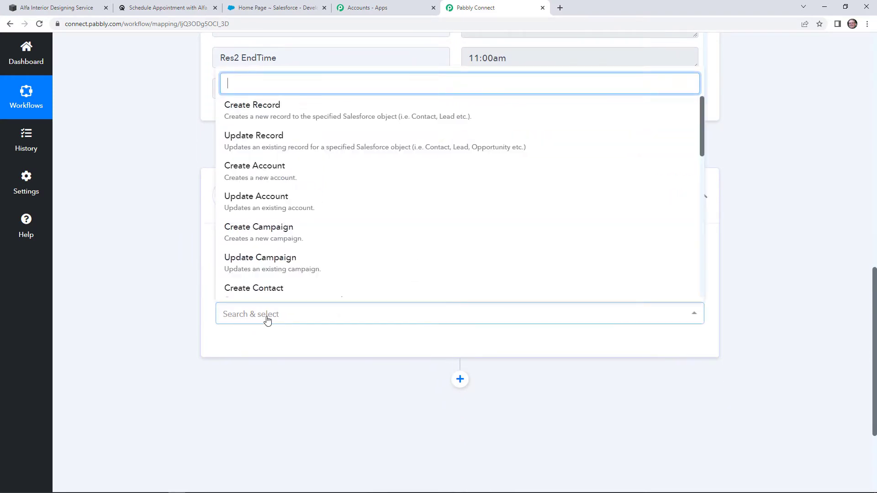
scroll(342, 195, "down", 7)
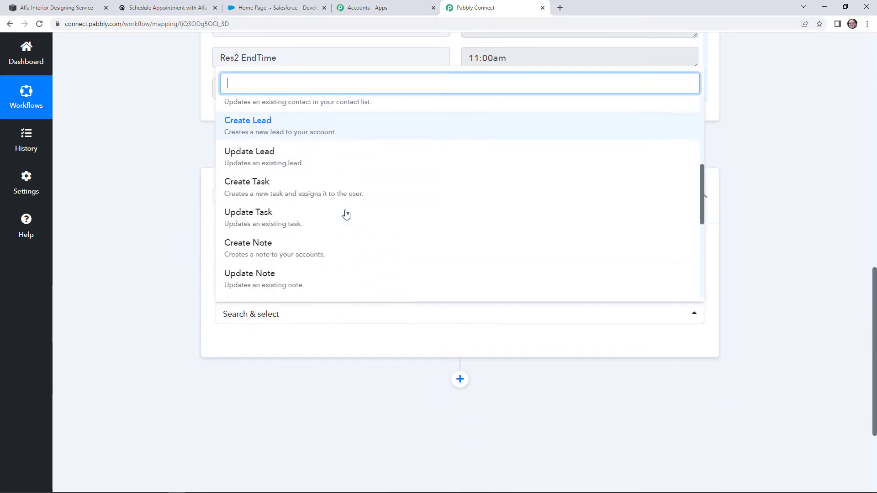
scroll(346, 215, "down", 5)
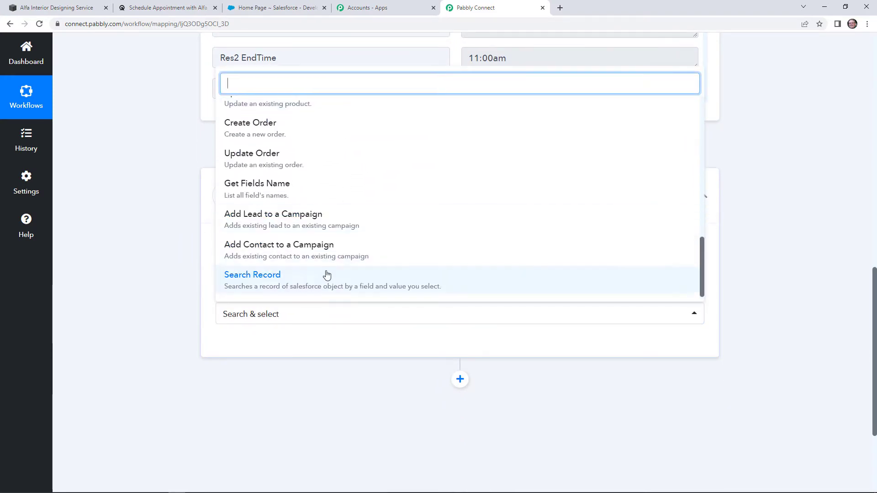
left_click(324, 279)
Add a new Salesforce connection and allow Pabbly Connect access
left_click(253, 351)
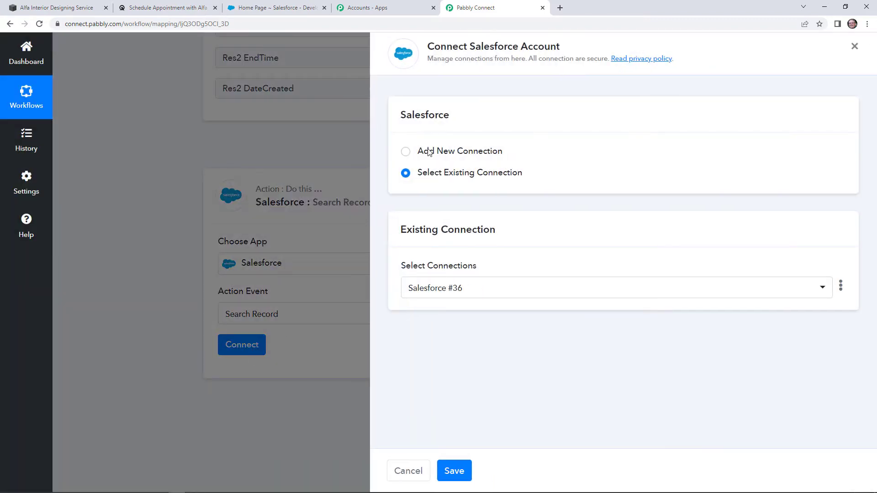
left_click(419, 150)
left_click(466, 270)
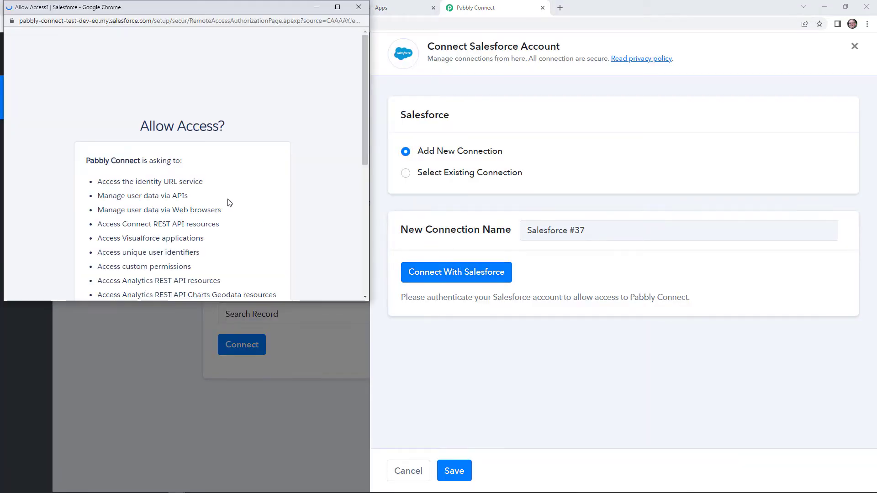
scroll(242, 210, "down", 7)
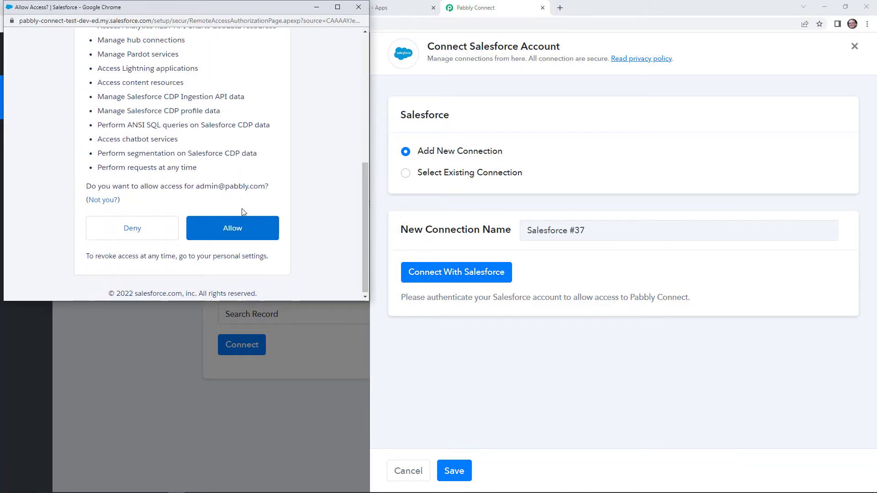
left_click(252, 227)
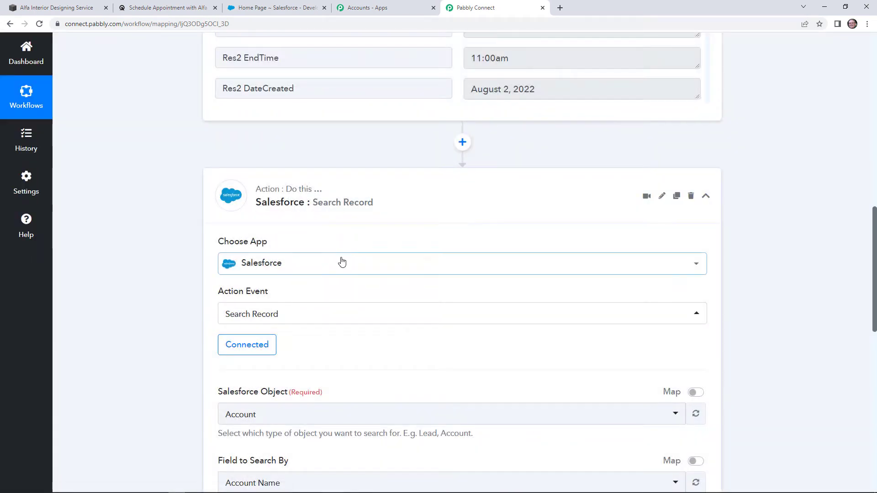
scroll(346, 241, "down", 2)
Choose Contact as the Salesforce Object and Email as the Field to Search By
scroll(387, 270, "down", 2)
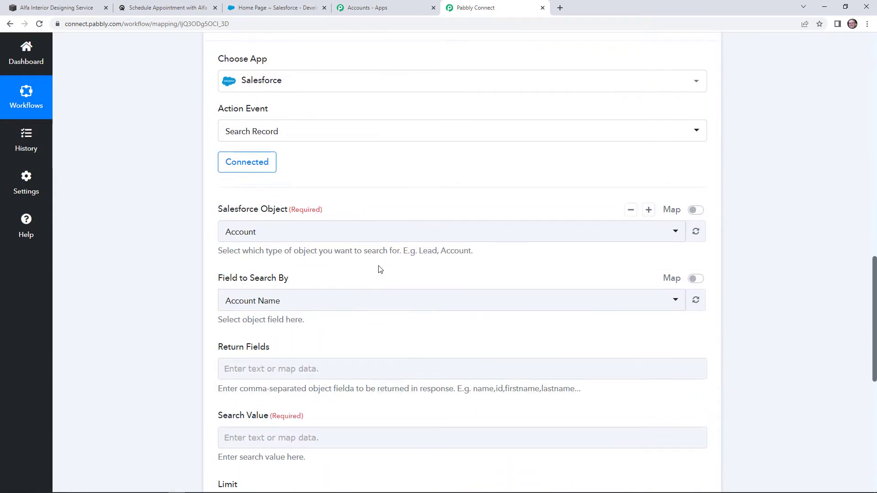
left_click(291, 246)
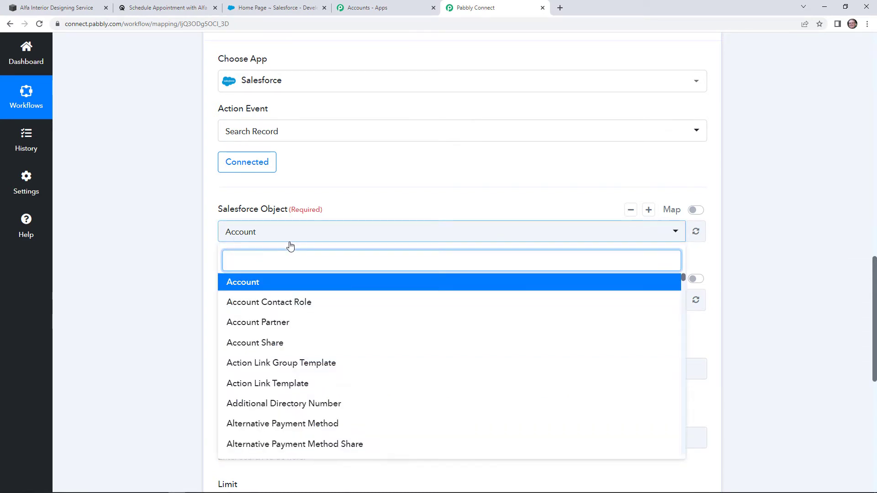
scroll(329, 303, "down", 8)
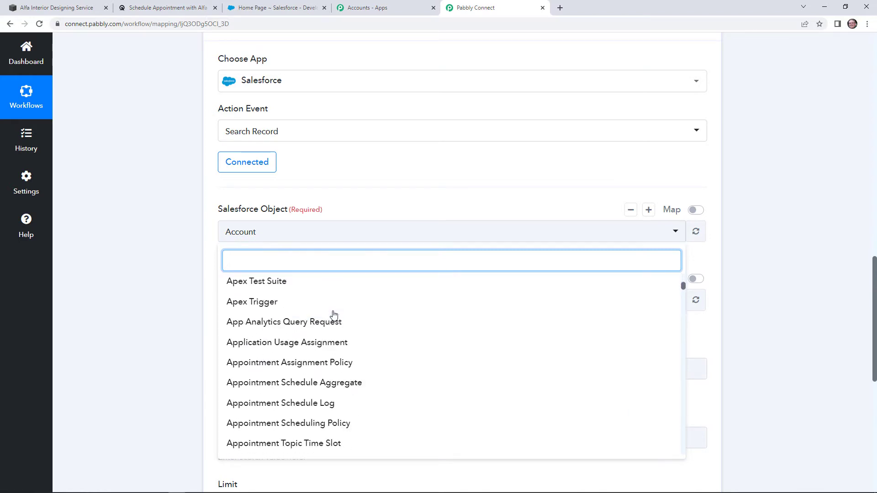
type("c")
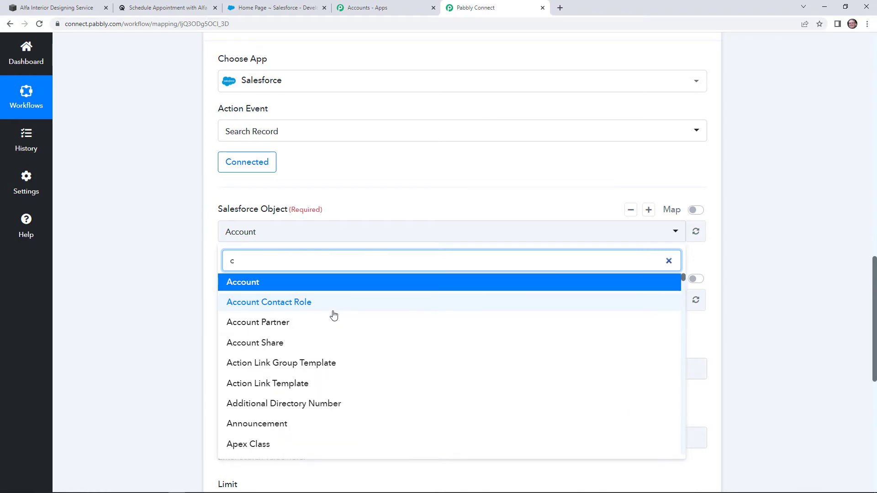
type("ontact")
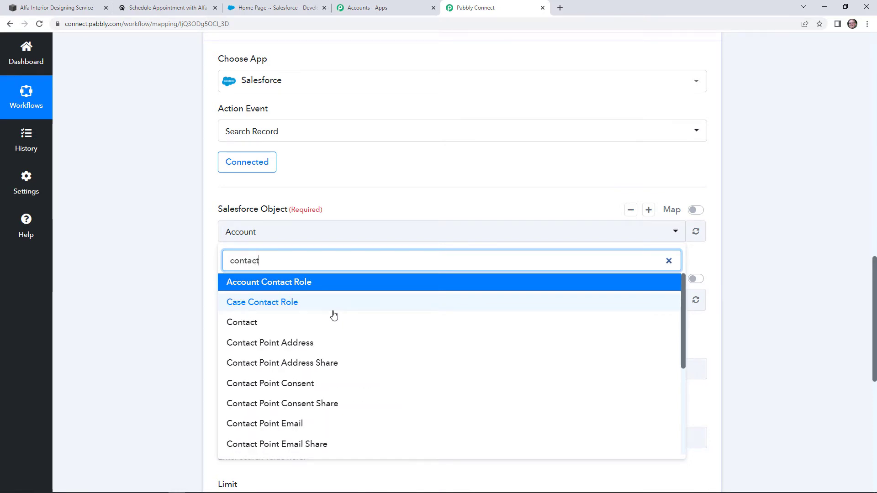
left_click(316, 327)
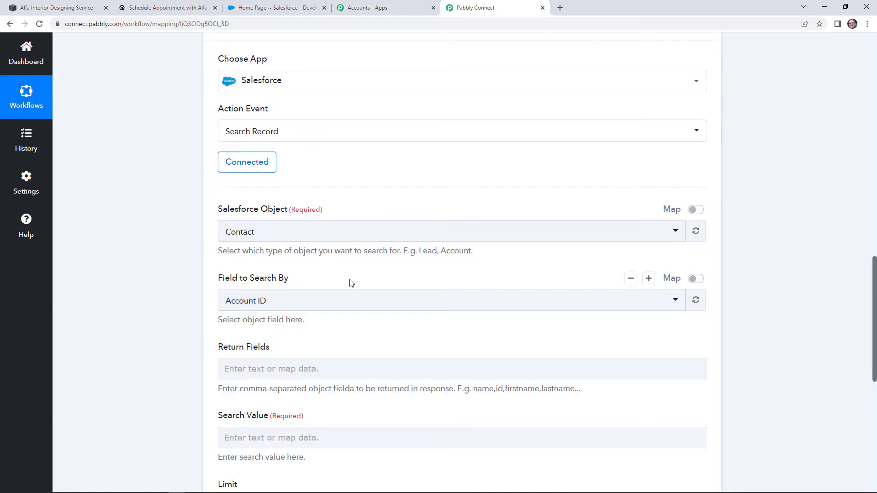
left_click(331, 300)
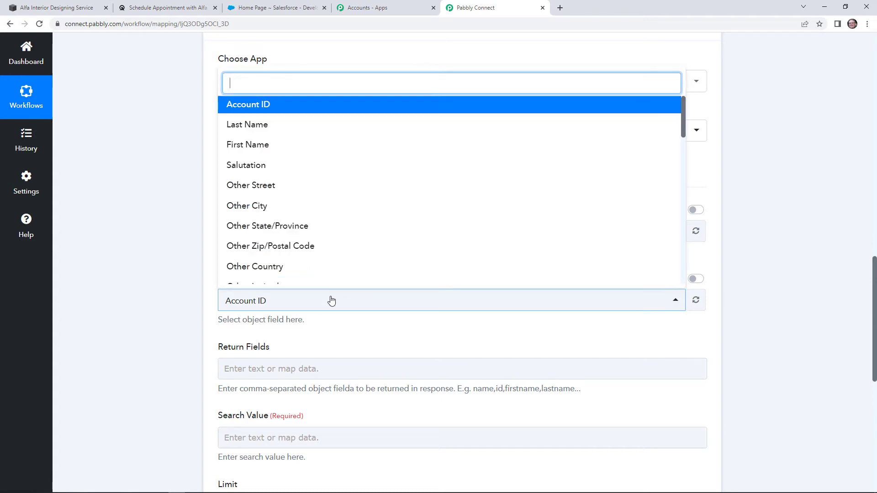
type("email")
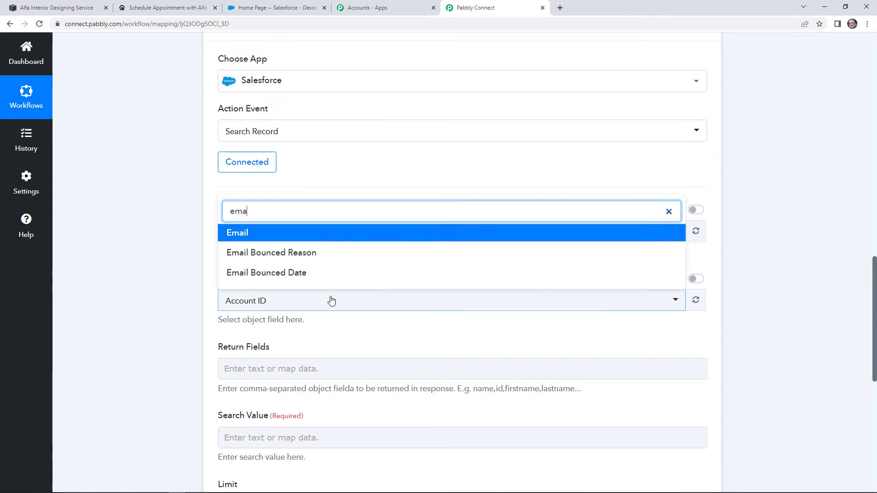
left_click(244, 231)
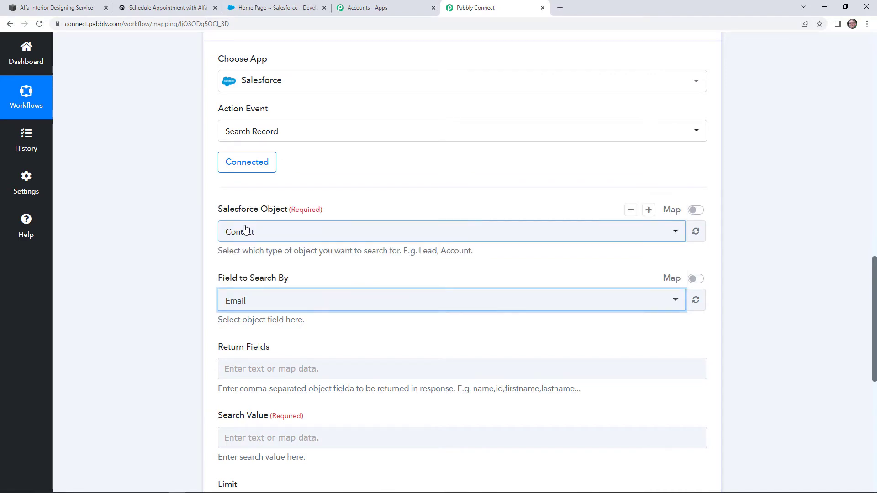
scroll(270, 279, "down", 3)
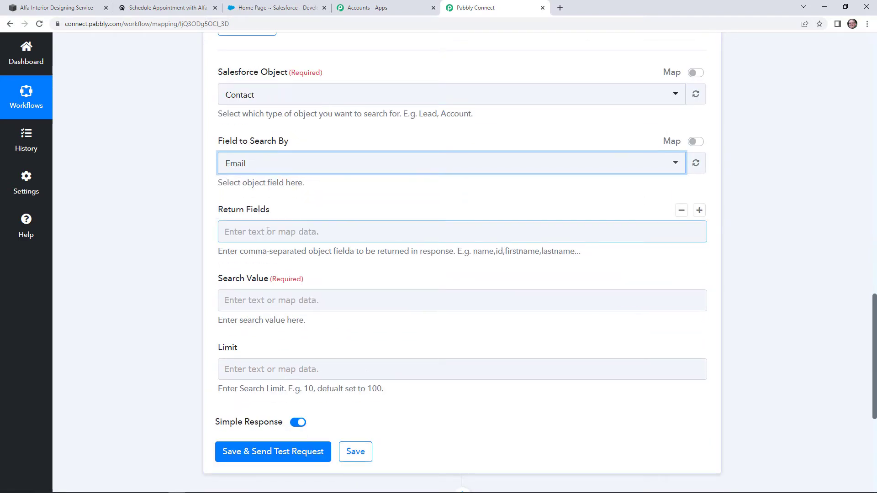
scroll(254, 245, "down", 2)
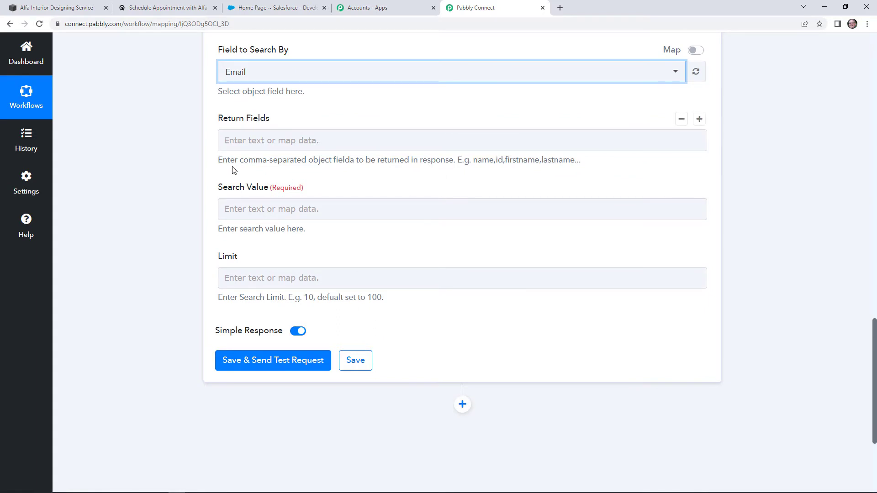
Map Search Value to the Acuity booking's Res2 Email and send a test request
left_click(260, 210)
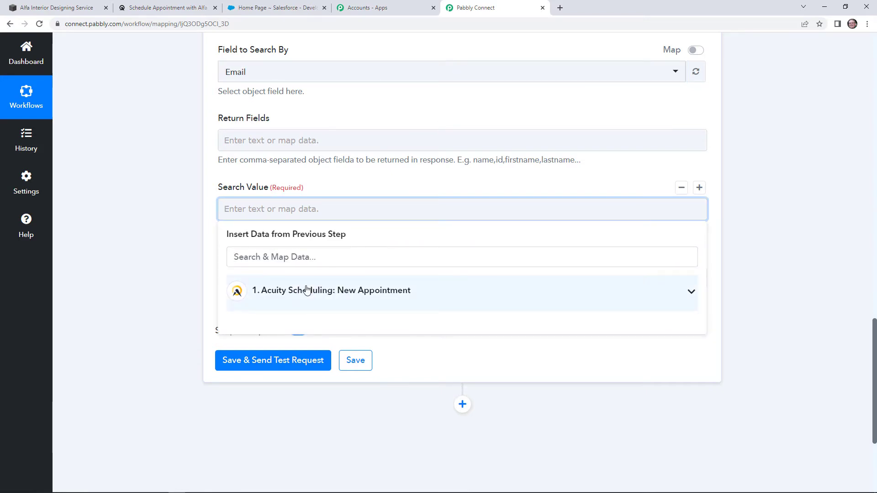
left_click(306, 290)
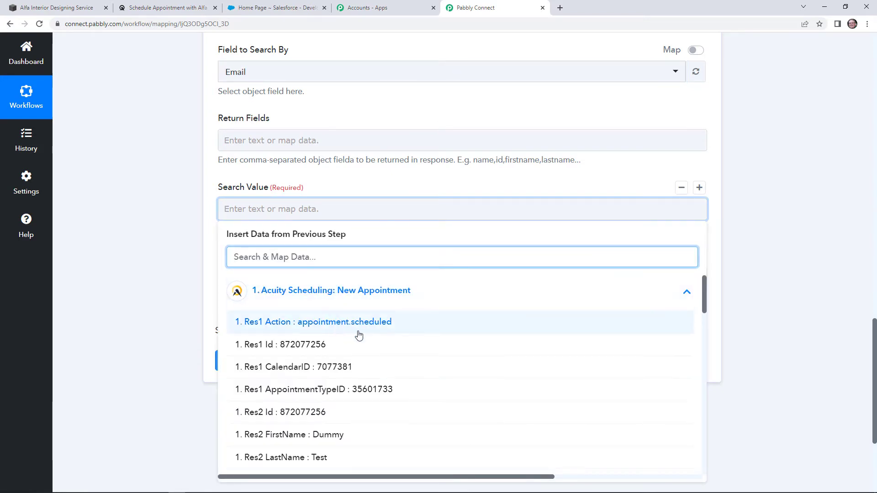
scroll(402, 370, "down", 1)
scroll(401, 377, "down", 1)
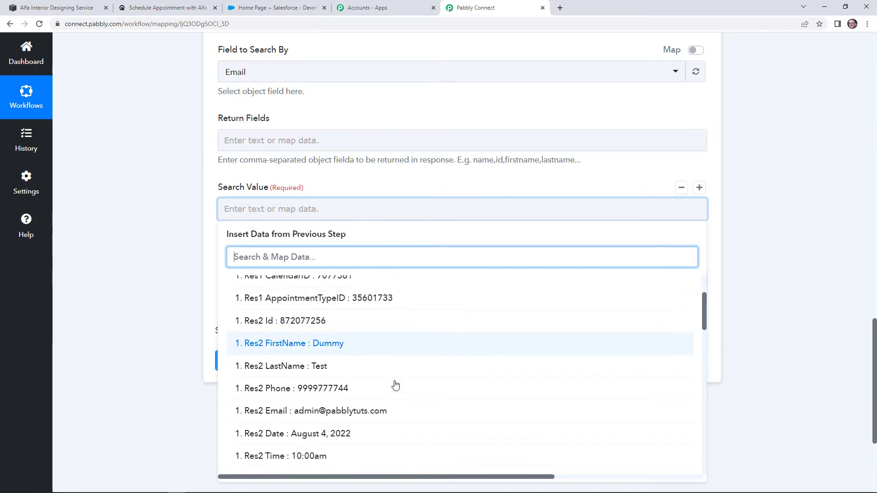
left_click(392, 410)
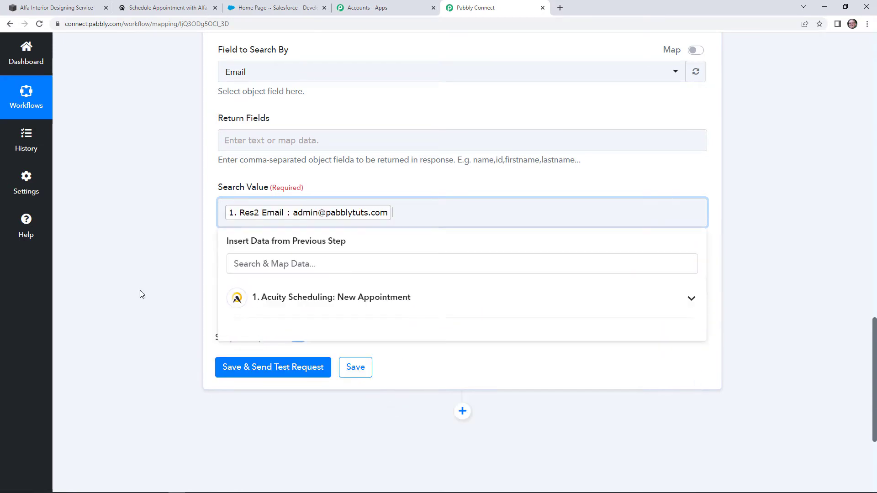
left_click(142, 294)
scroll(168, 291, "down", 2)
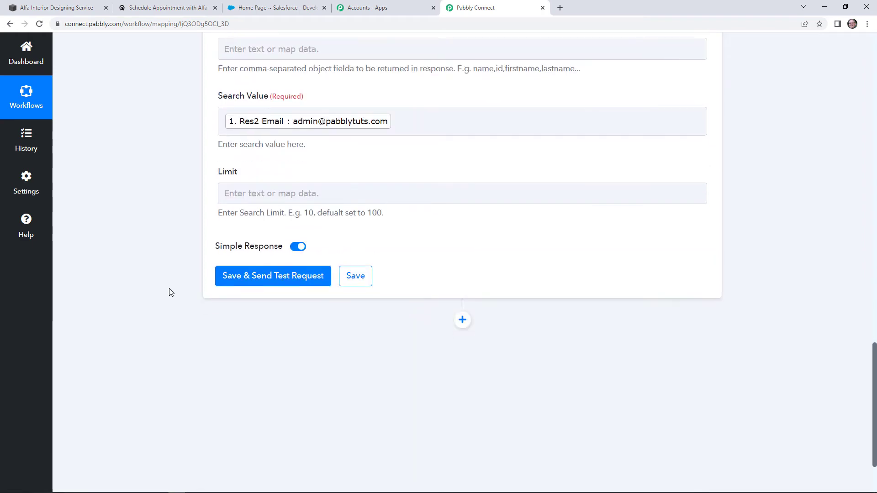
left_click(279, 281)
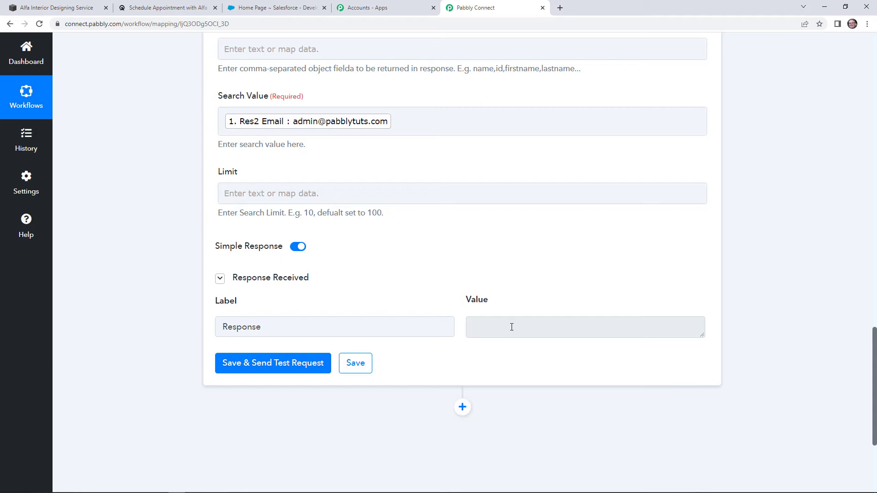
scroll(546, 252, "down", 4)
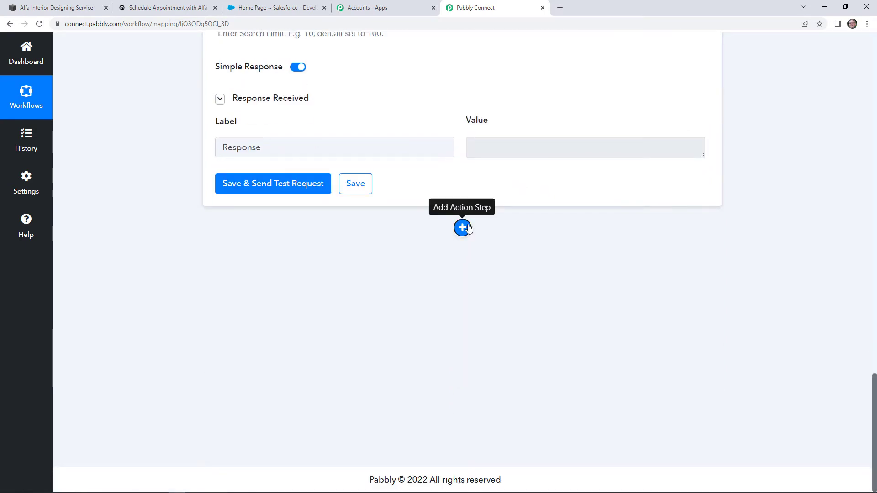
Add a Filter step after the Salesforce search
left_click(466, 227)
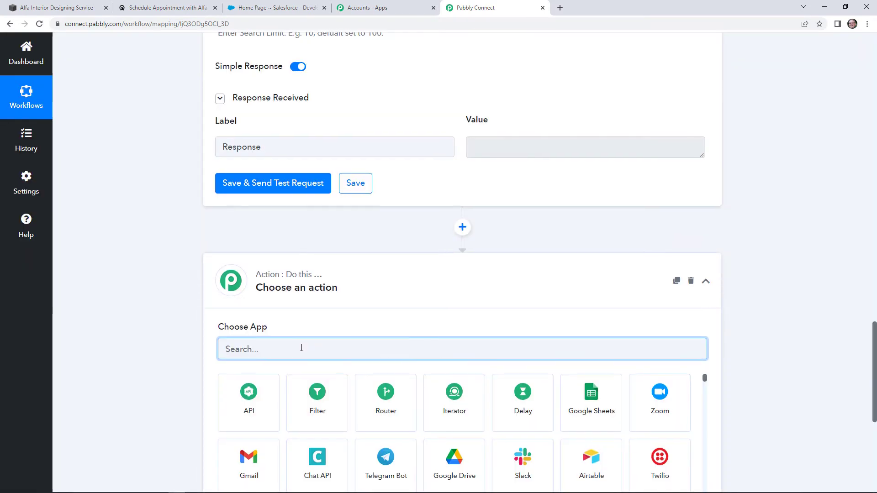
scroll(319, 338, "down", 2)
left_click(336, 327)
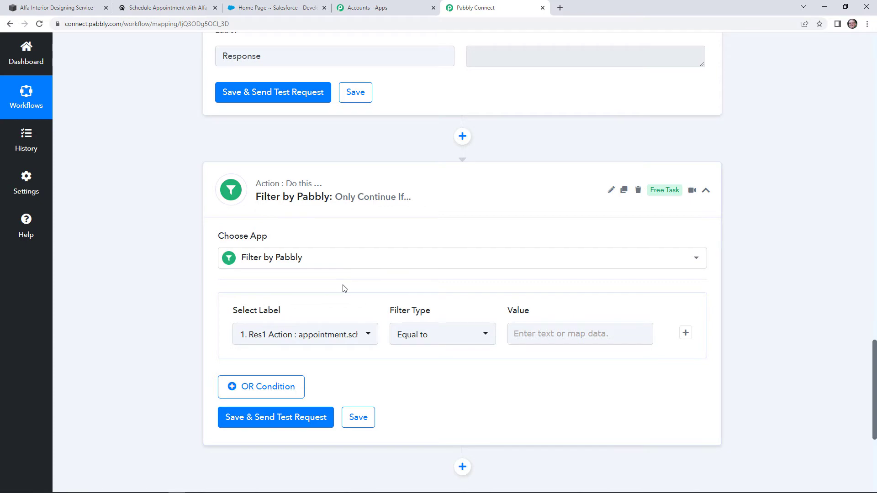
scroll(344, 288, "down", 1)
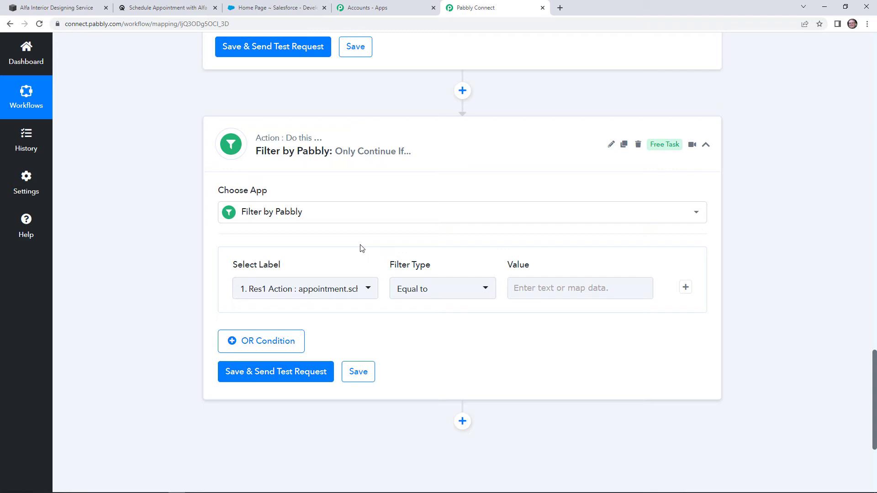
Set the filter condition to '2. Response' Exists and test it as true
left_click(340, 297)
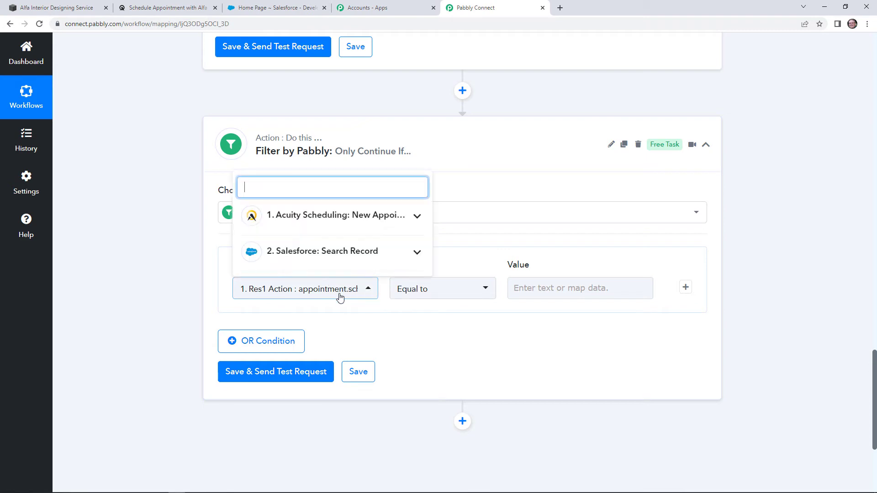
scroll(350, 261, "down", 1)
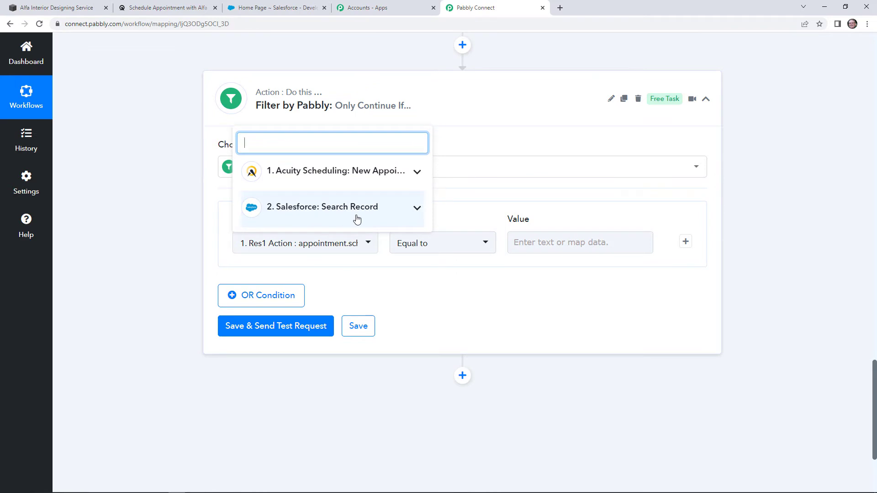
left_click(356, 220)
left_click(338, 243)
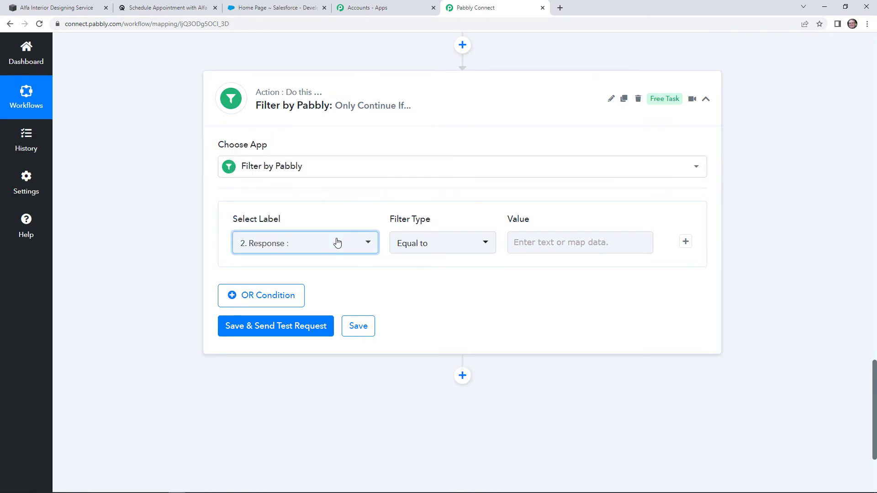
left_click(464, 246)
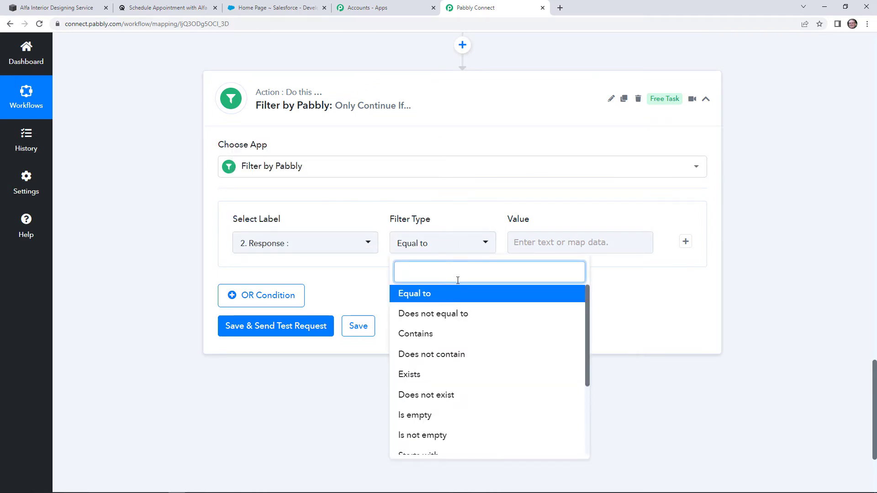
left_click(431, 375)
left_click(284, 327)
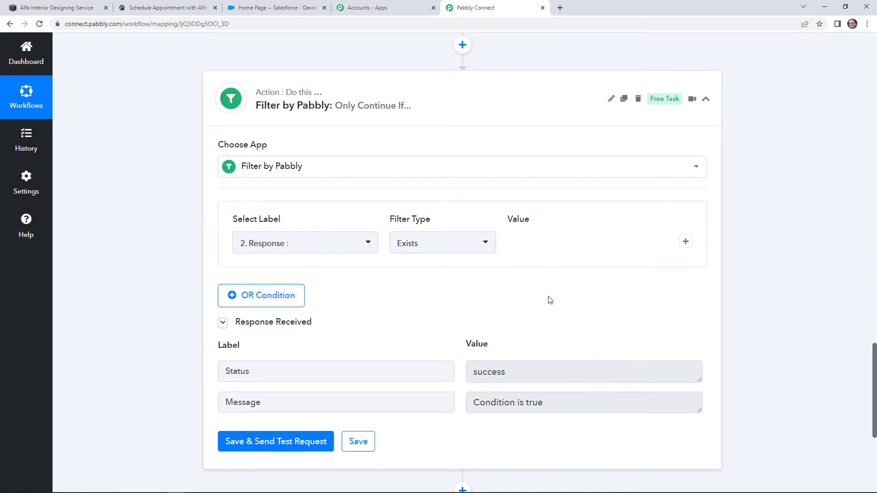
scroll(549, 295, "down", 2)
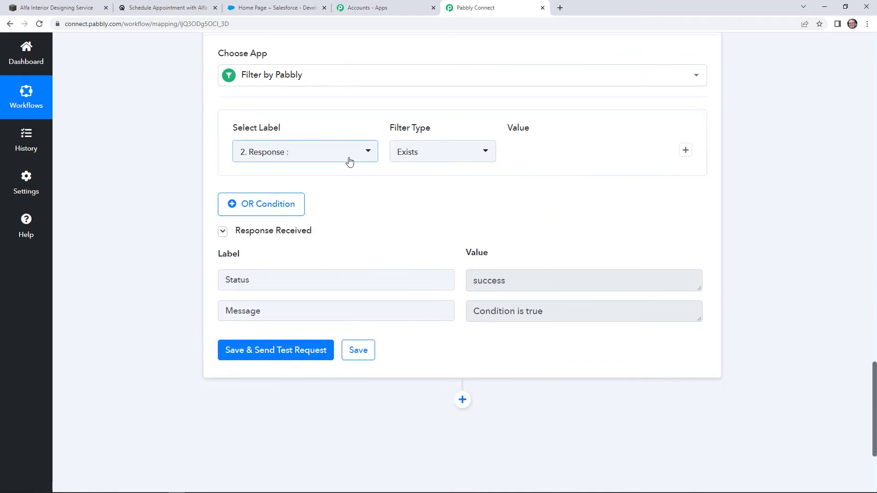
scroll(544, 274, "down", 1)
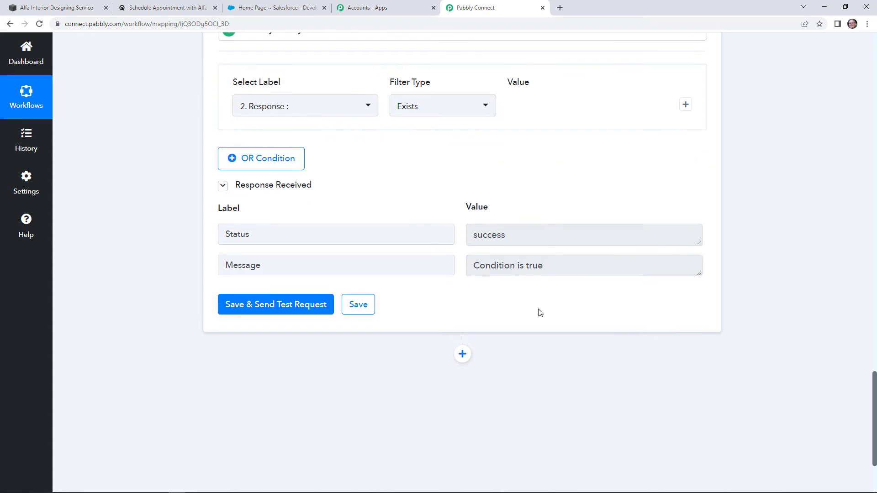
scroll(493, 265, "down", 3)
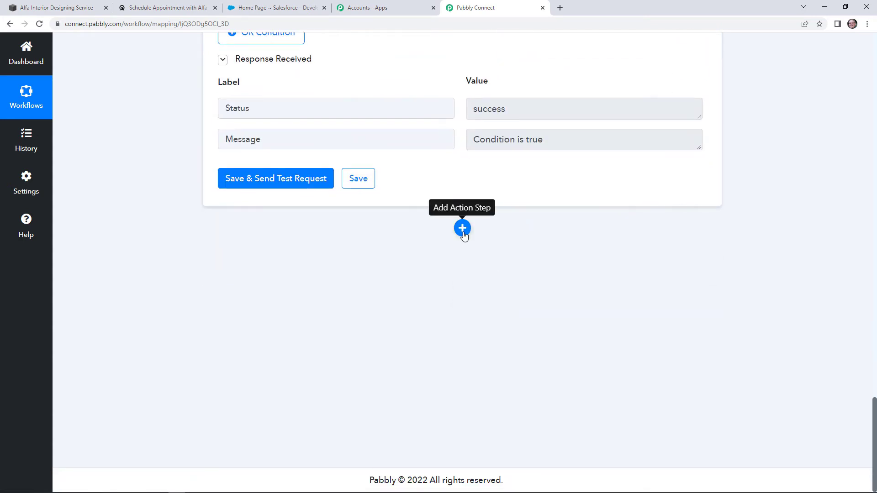
left_click(463, 233)
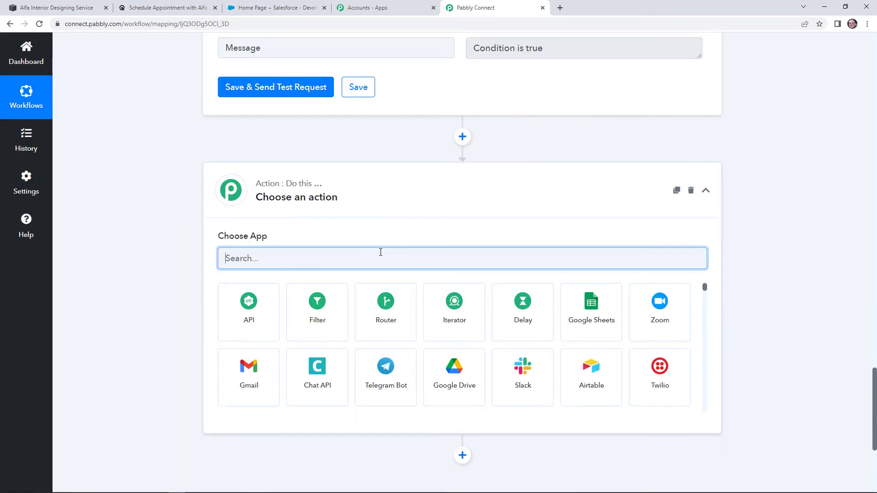
Add a Salesforce action step with the Create Contact event and begin connecting an account
type("slaes")
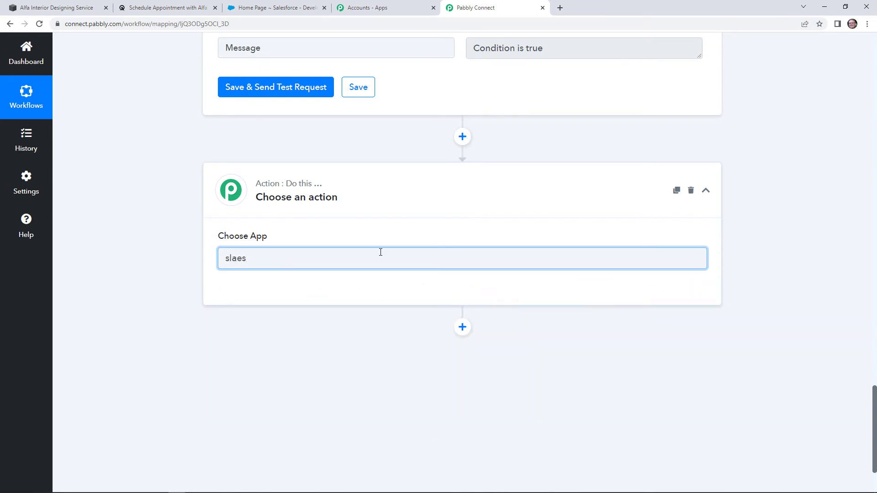
key("BackSpace")
key("BackSpace")
key("BackSpace")
key("BackSpace")
type("sale")
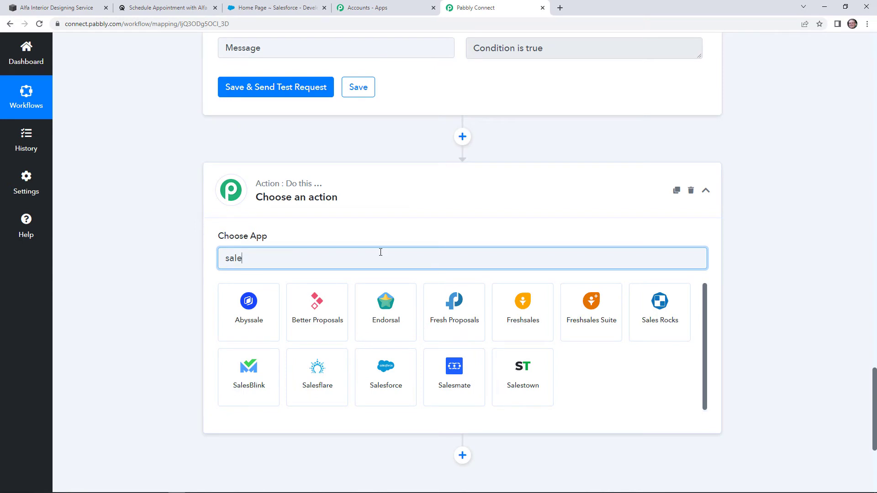
type("s")
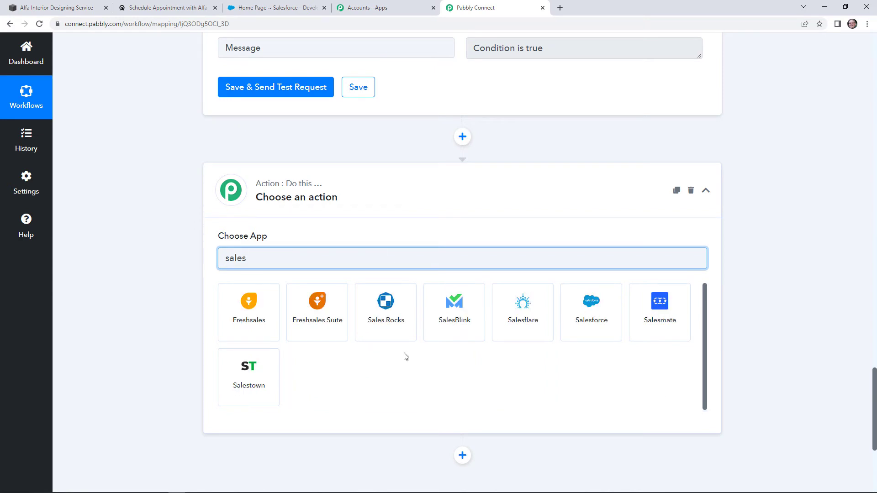
left_click(591, 322)
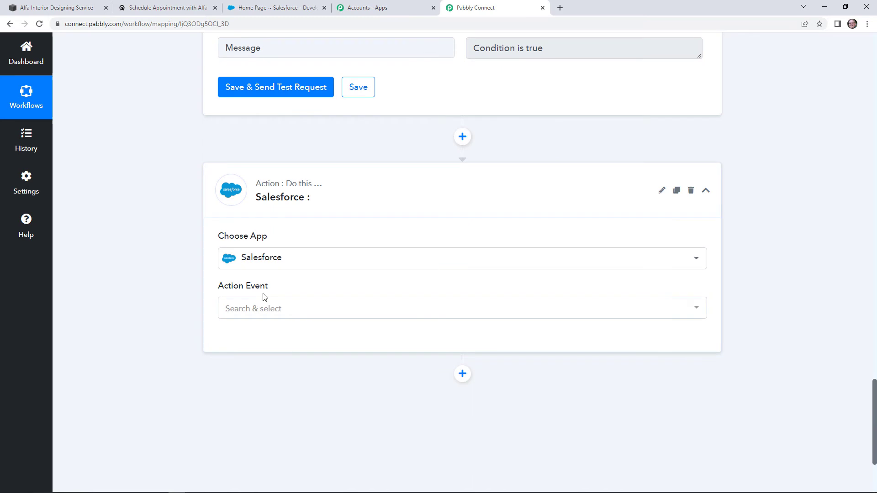
left_click(265, 307)
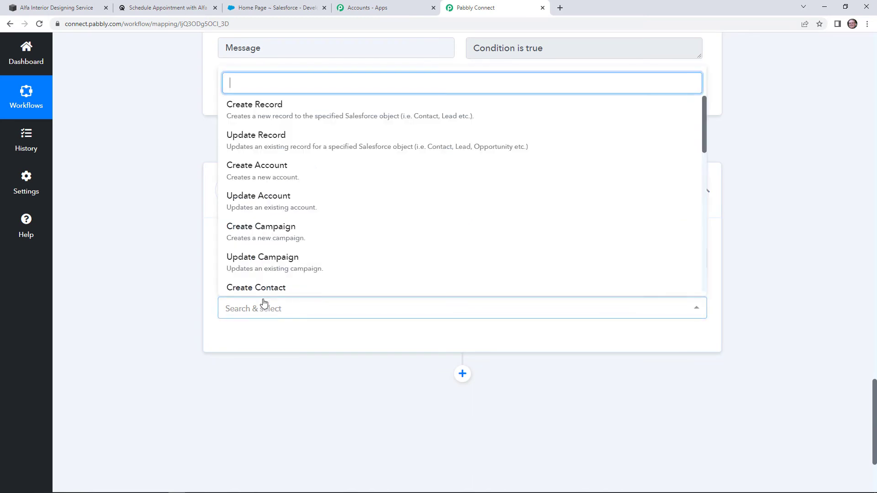
scroll(319, 216, "down", 2)
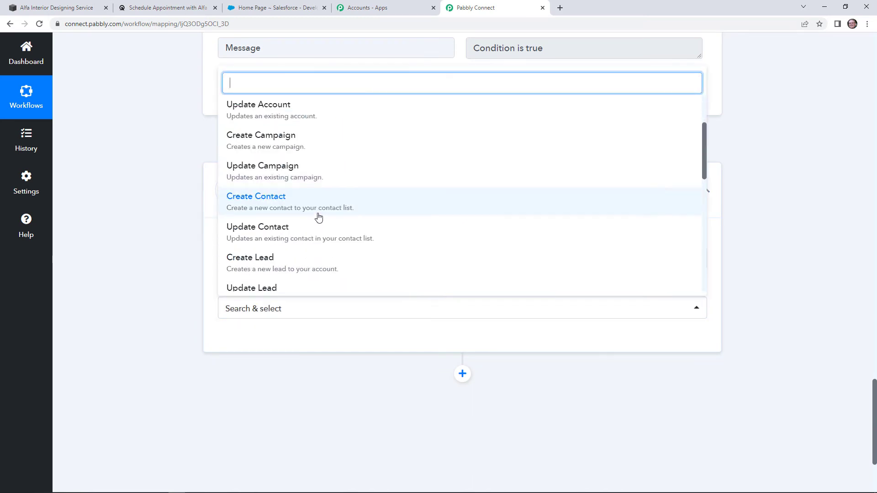
left_click(309, 205)
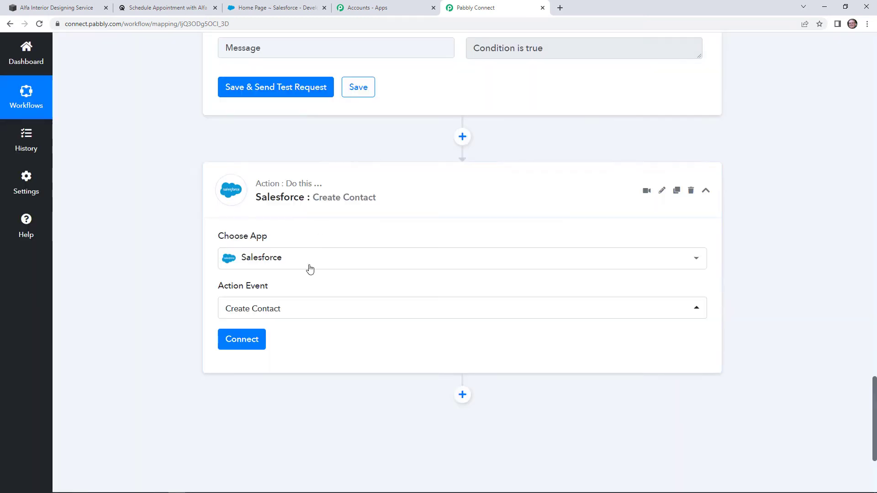
left_click(262, 342)
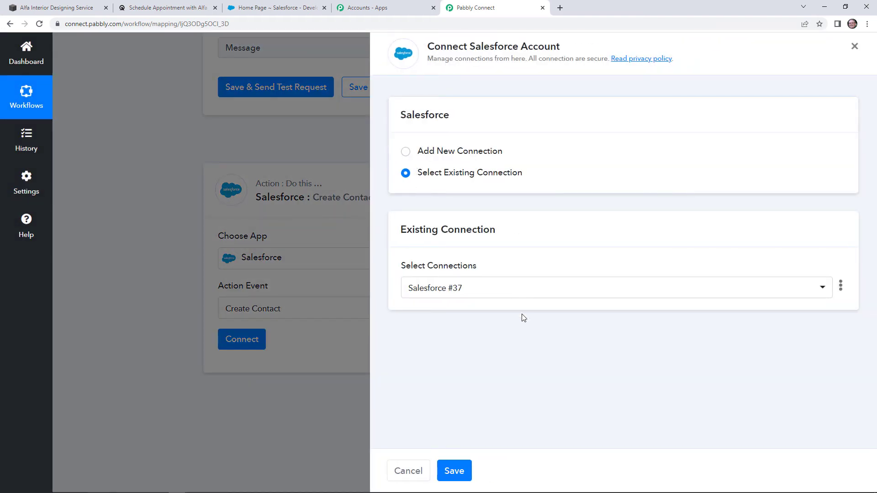
Connect the step to the existing Salesforce #37 account and scroll down to the contact fields
left_click(454, 470)
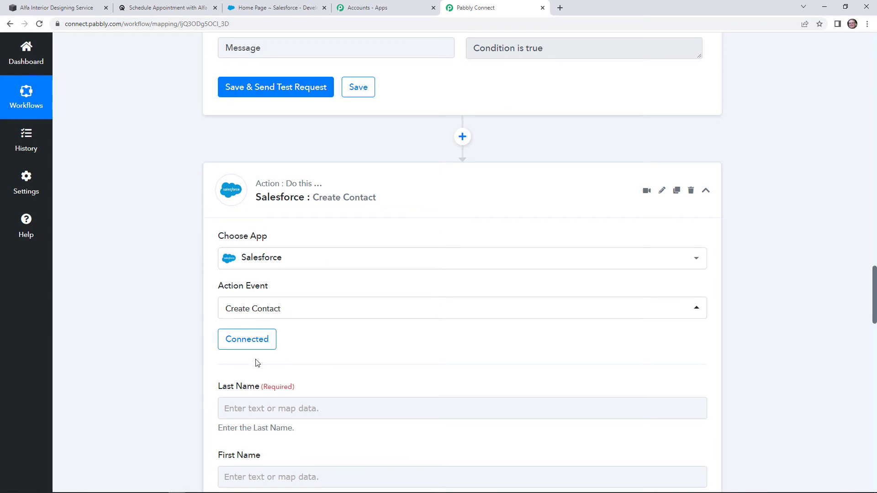
scroll(190, 246, "down", 4)
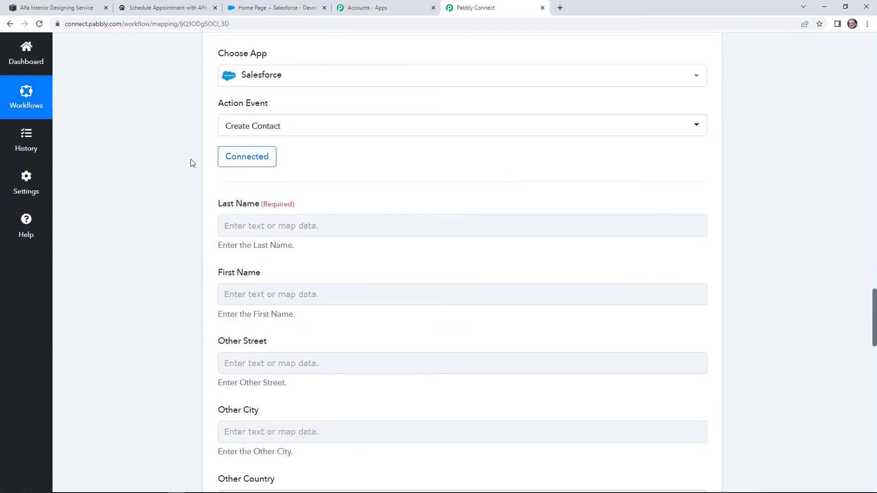
scroll(171, 183, "down", 1)
Map the Acuity appointment's Res2 LastName into the Last Name field
left_click(288, 251)
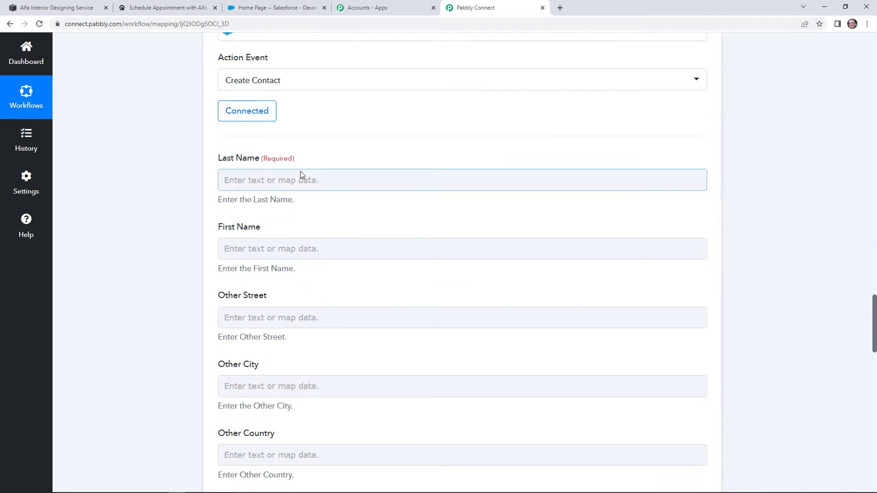
left_click(265, 181)
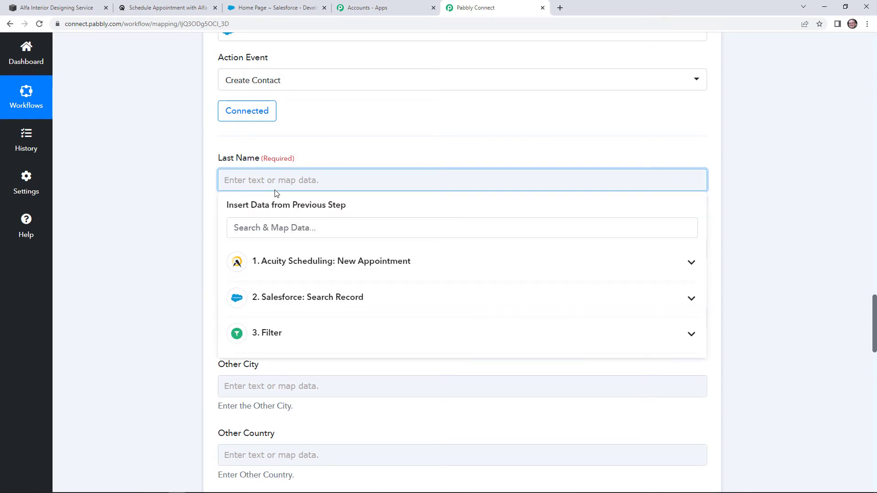
left_click(355, 263)
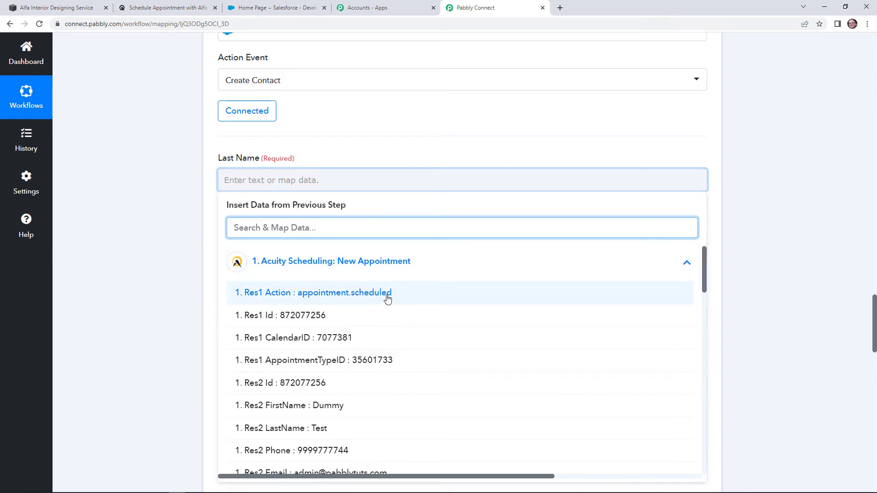
scroll(379, 352, "down", 3)
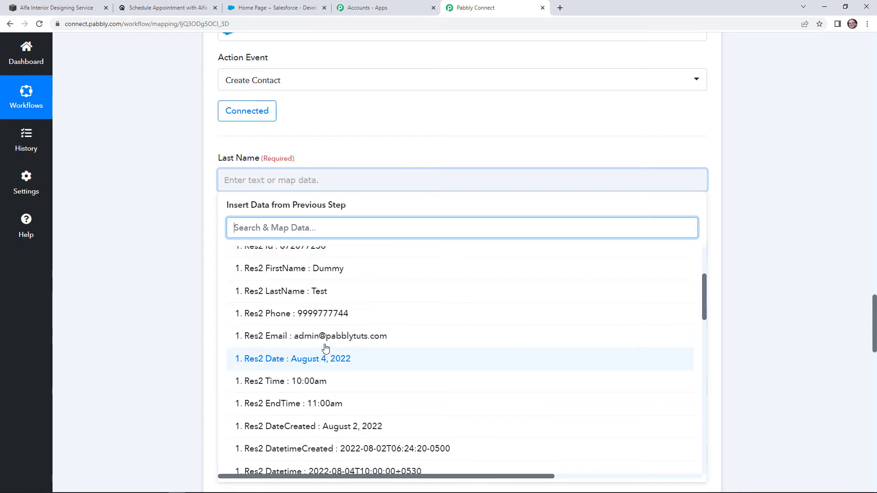
left_click(377, 294)
left_click(328, 137)
Map Res2 FirstName into the First Name field
scroll(319, 137, "down", 3)
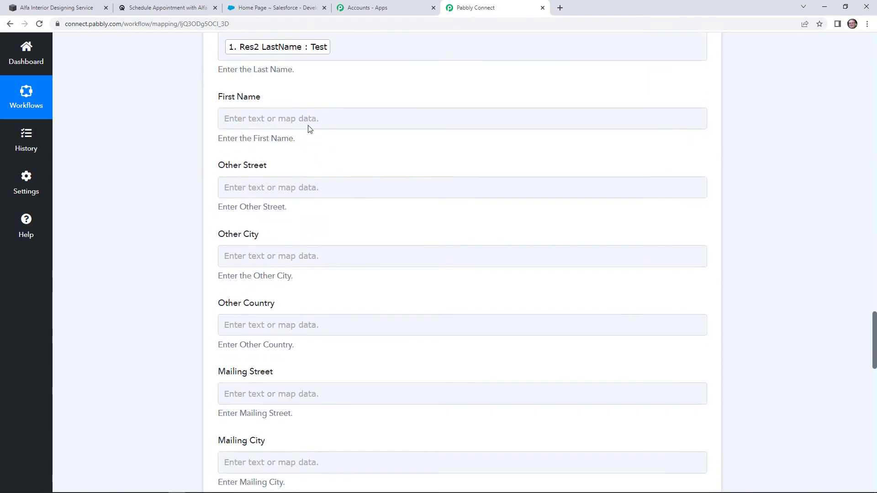
left_click(309, 124)
left_click(321, 214)
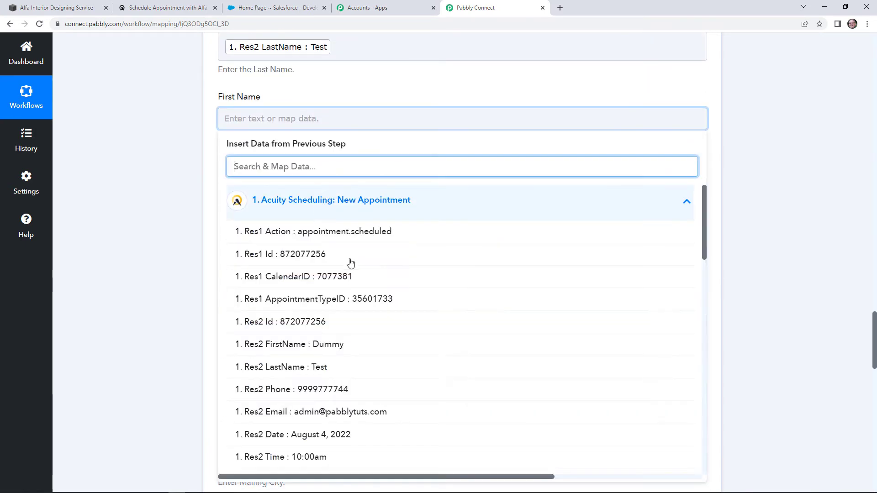
left_click(383, 345)
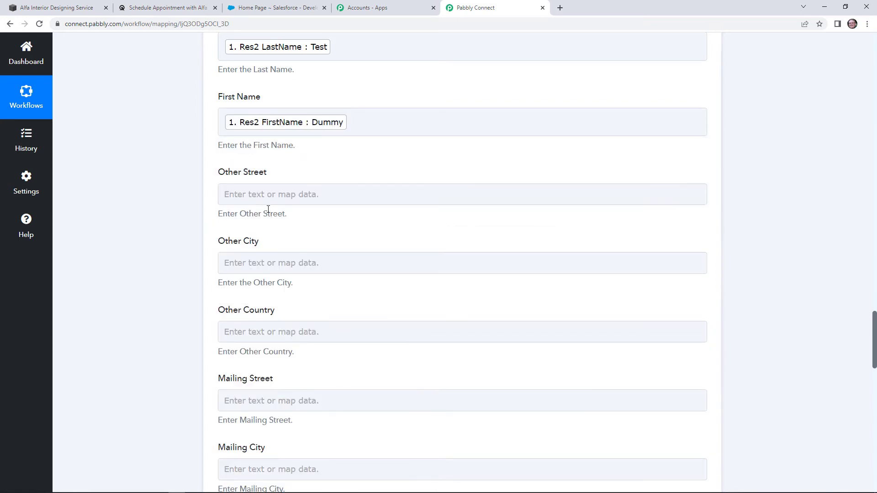
scroll(268, 212, "down", 1)
left_click(277, 222)
scroll(278, 229, "down", 2)
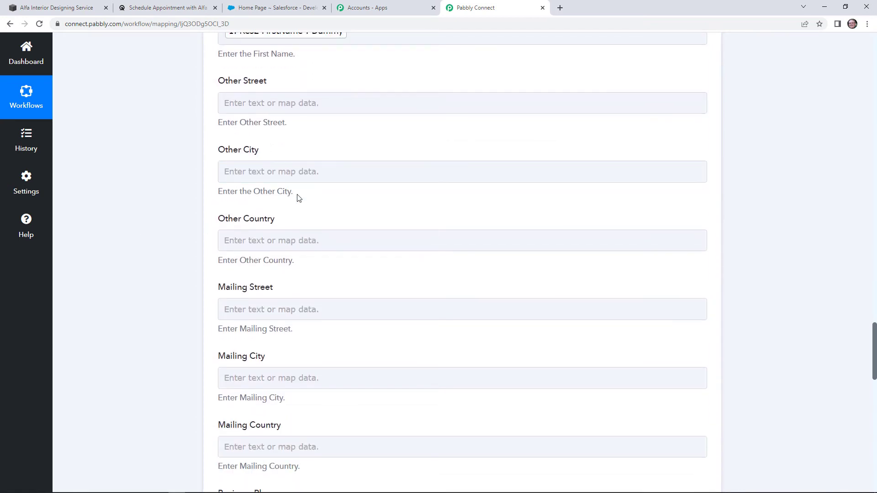
scroll(313, 208, "down", 2)
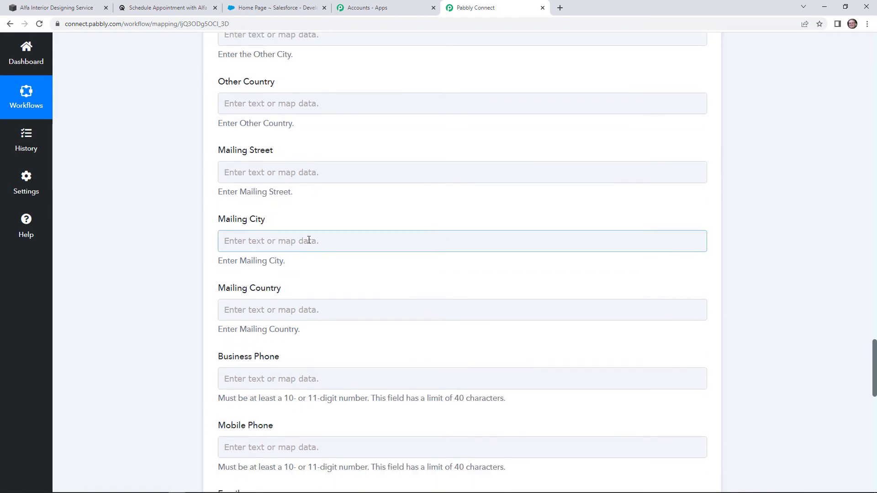
scroll(309, 240, "down", 3)
scroll(304, 176, "down", 1)
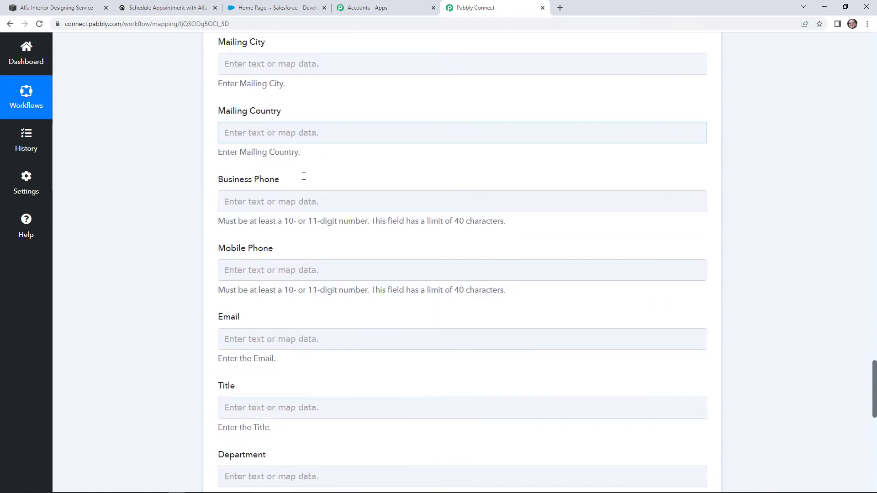
scroll(301, 189, "down", 2)
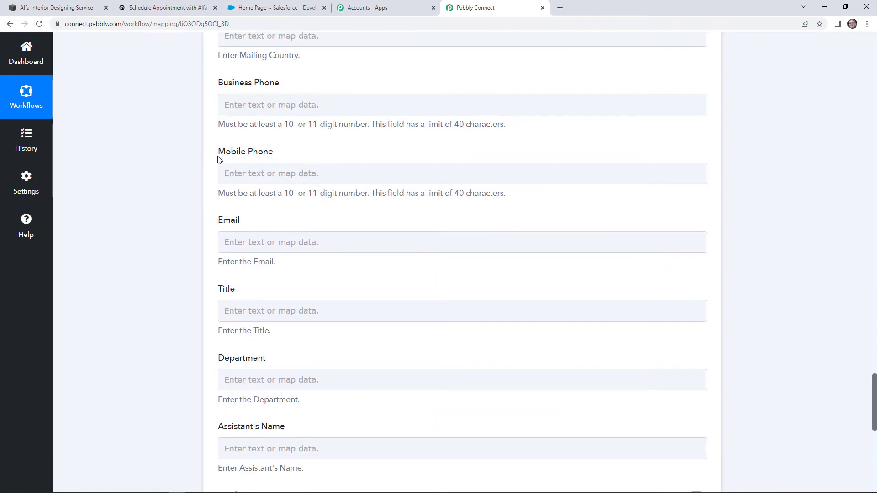
Map the appointment's Res2 Phone into Business Phone
left_click(289, 104)
left_click(341, 186)
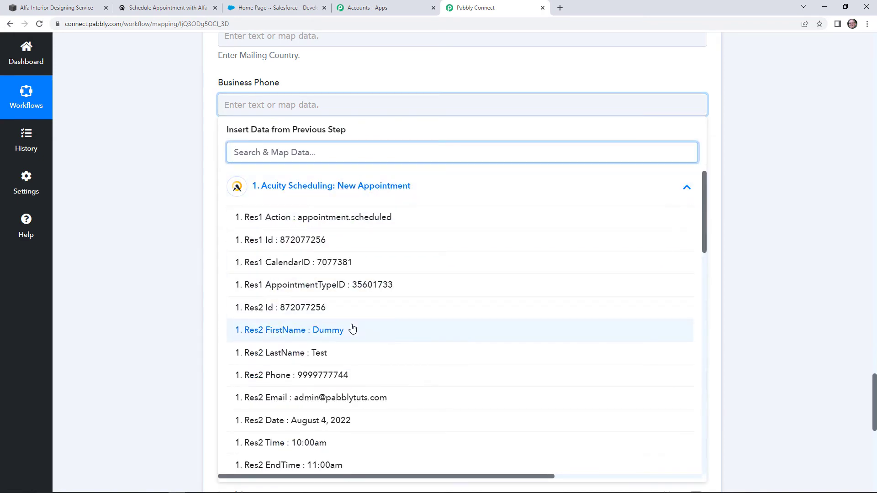
scroll(348, 331, "down", 1)
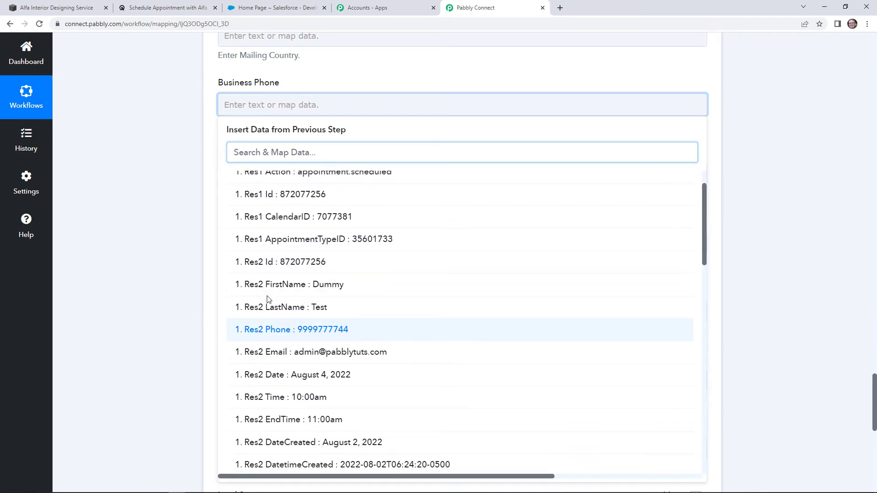
left_click(347, 331)
Map the form's Res2 Forms 0 Values 0 Value phone into Mobile Phone
left_click(153, 242)
left_click(298, 176)
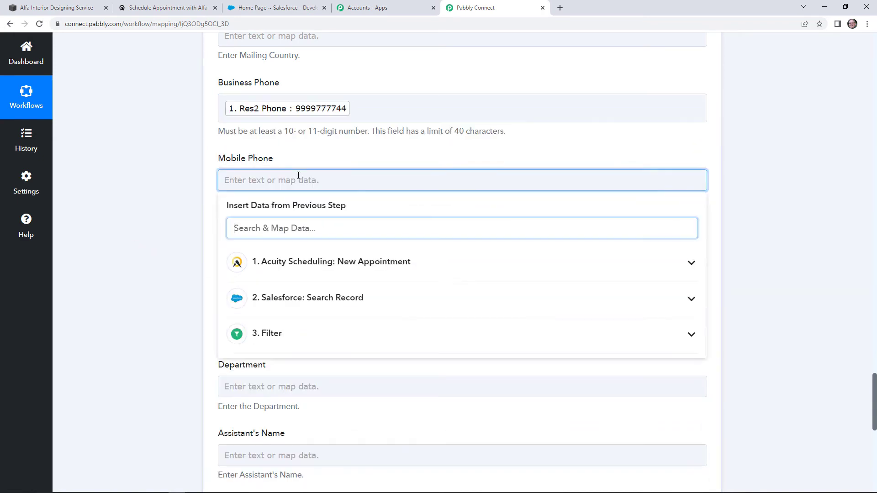
left_click(293, 267)
scroll(315, 326, "down", 8)
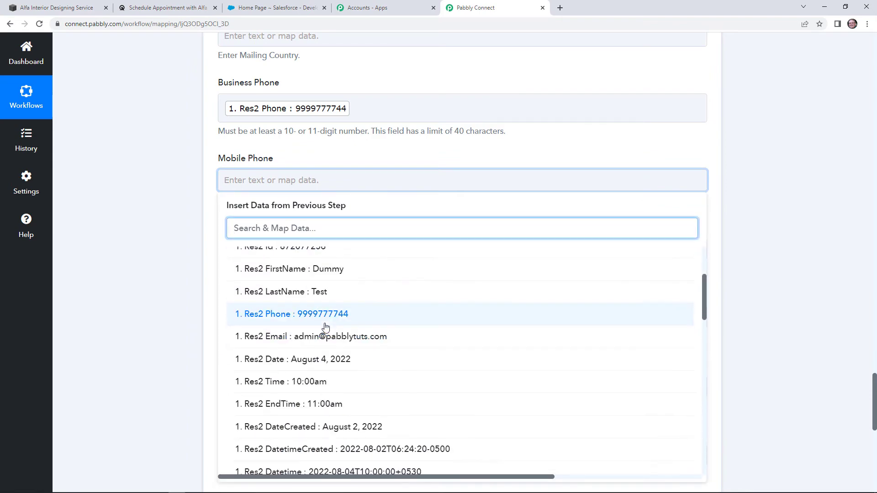
scroll(343, 329, "down", 10)
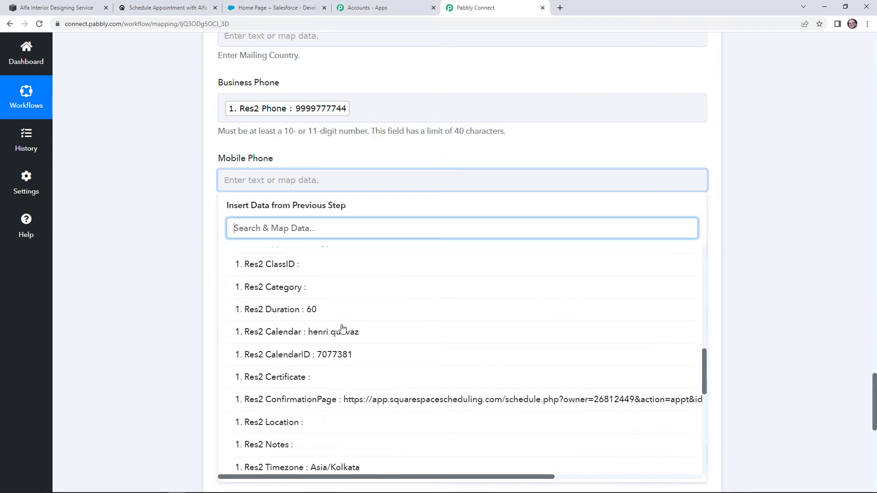
scroll(345, 330, "down", 1)
left_click(346, 328)
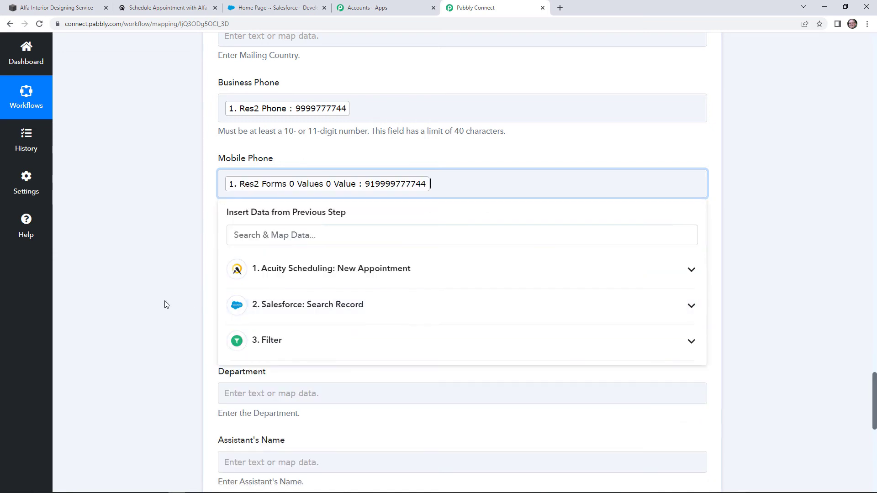
left_click(165, 304)
Map the booking's Res2 Email into the Email field
scroll(164, 199, "down", 1)
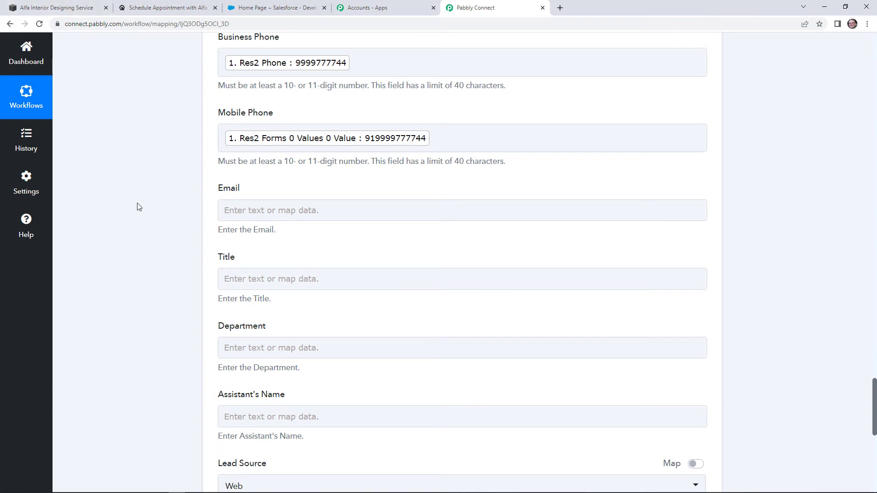
left_click(307, 210)
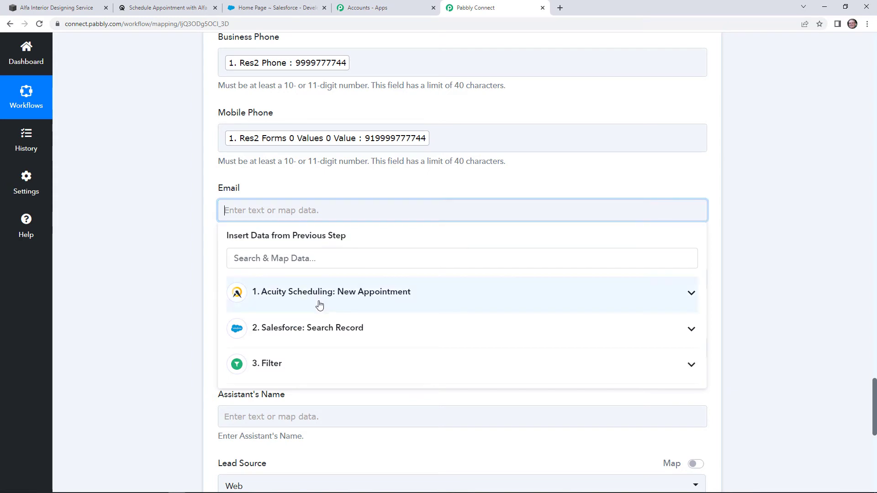
left_click(319, 304)
scroll(327, 366, "down", 2)
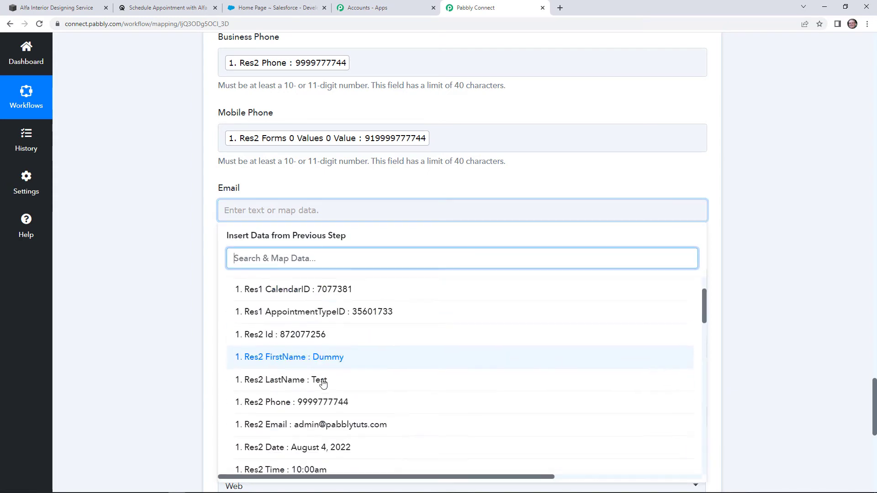
scroll(325, 390, "down", 1)
left_click(323, 367)
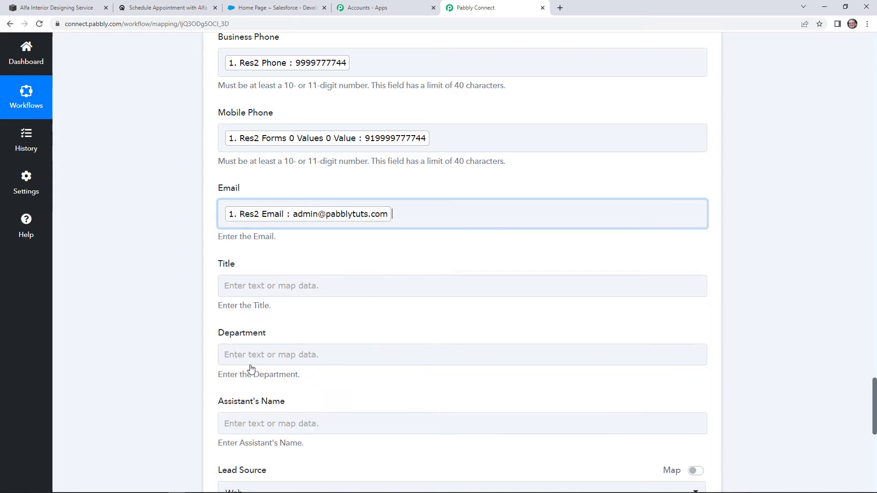
scroll(160, 173, "down", 7)
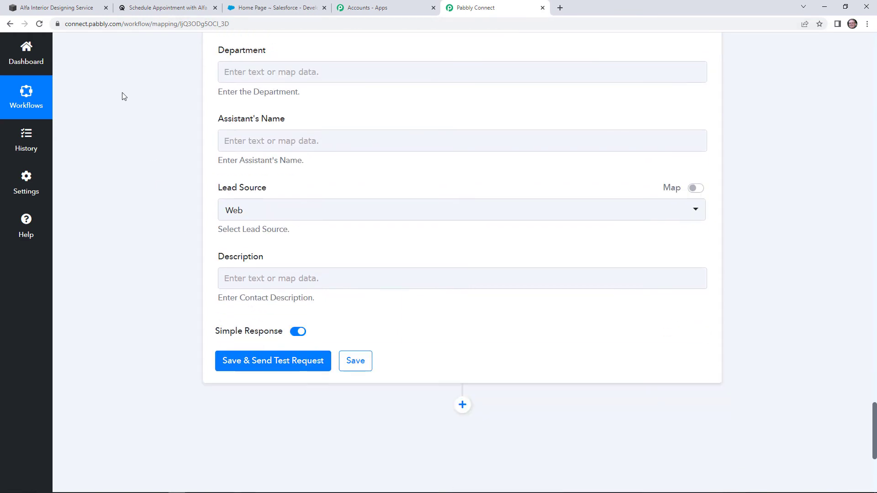
scroll(129, 107, "up", 2)
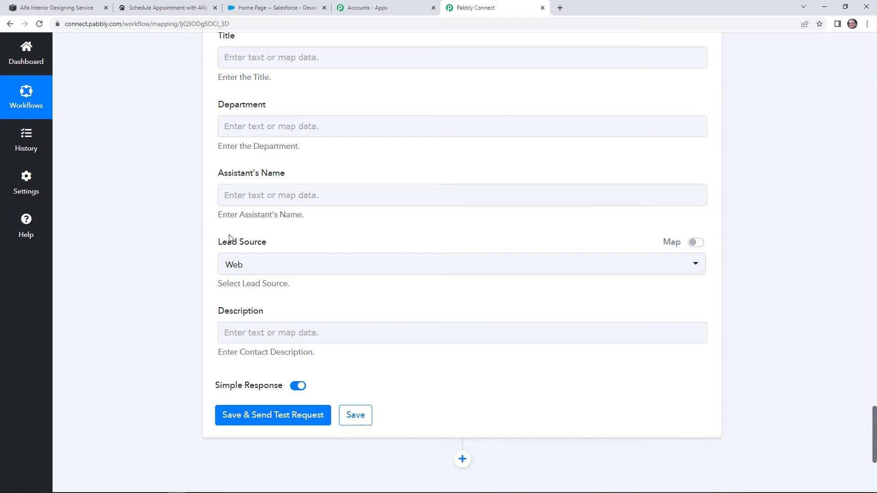
Keep Web as the Lead Source, then switch to the Salesforce home page tab
left_click(256, 264)
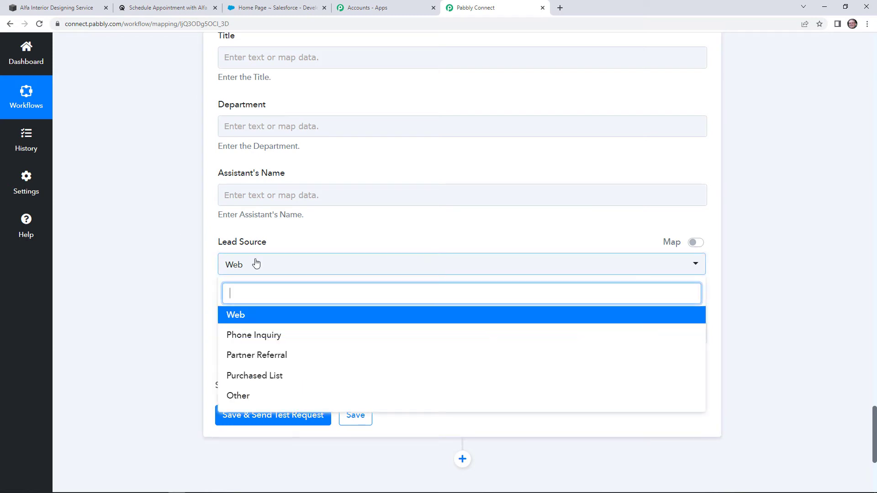
left_click(186, 255)
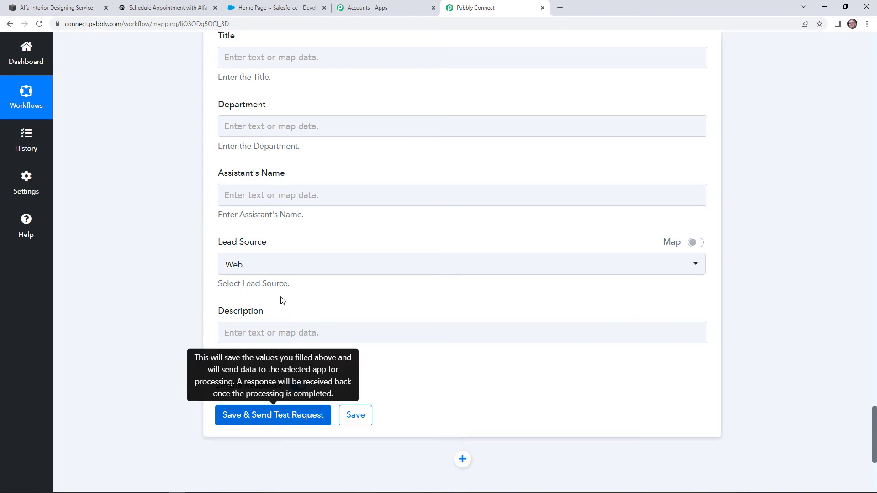
left_click(269, 7)
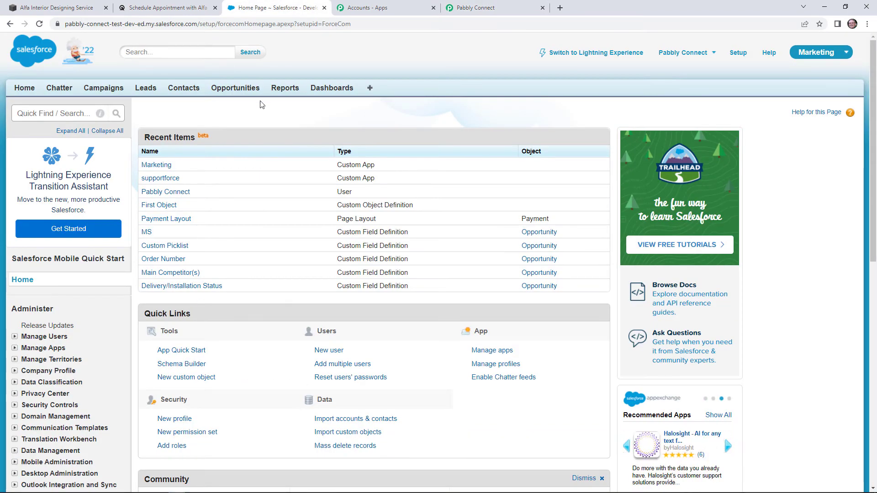
Check Salesforce's Recent Contacts list, then return to the Pabbly Connect action form
left_click(192, 92)
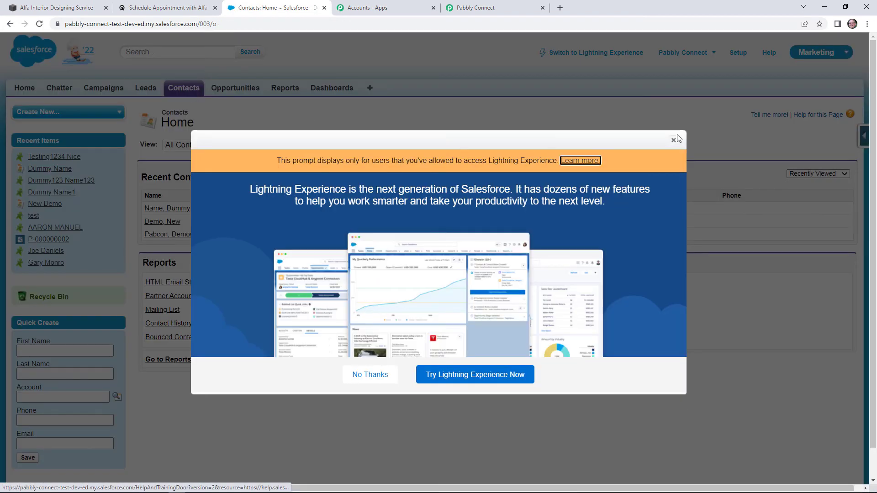
left_click(673, 139)
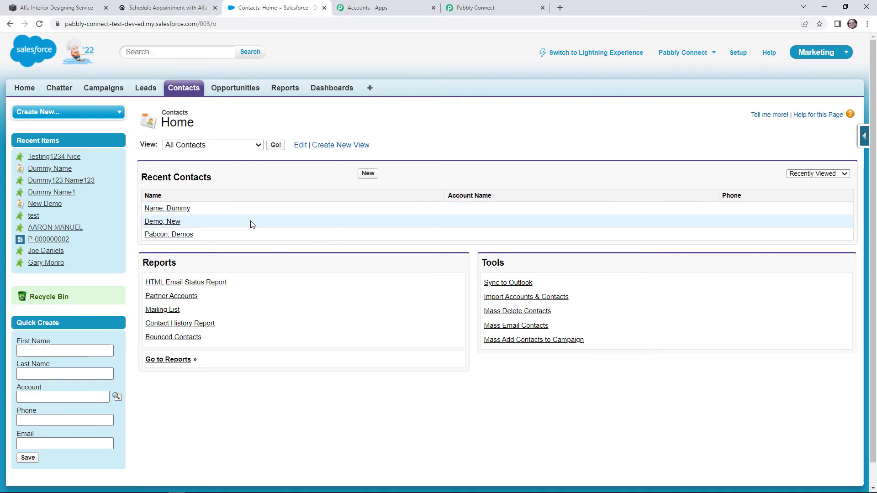
left_click(477, 8)
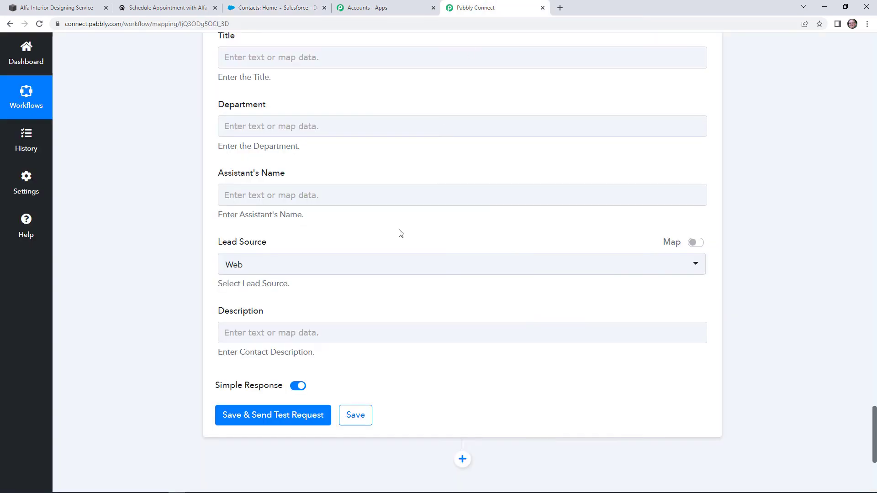
Save and test the Create Contact step, getting a new contact Id with Success 1
left_click(272, 417)
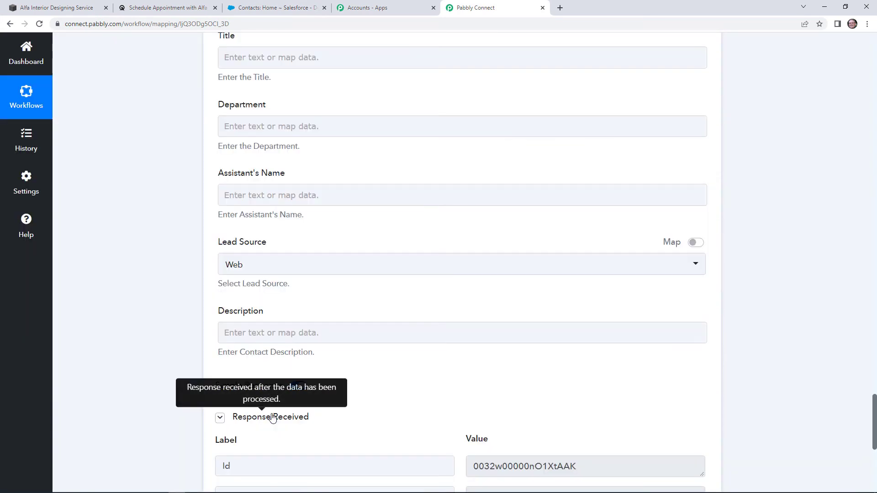
scroll(585, 399, "down", 5)
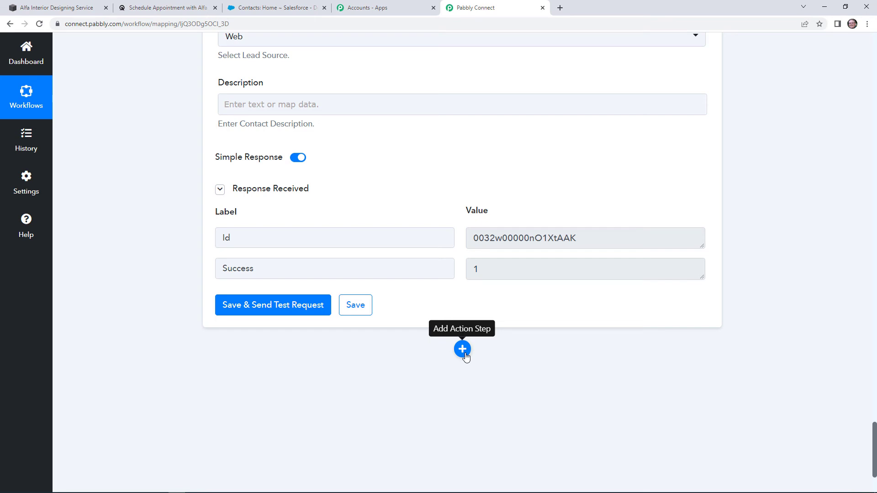
left_click(295, 4)
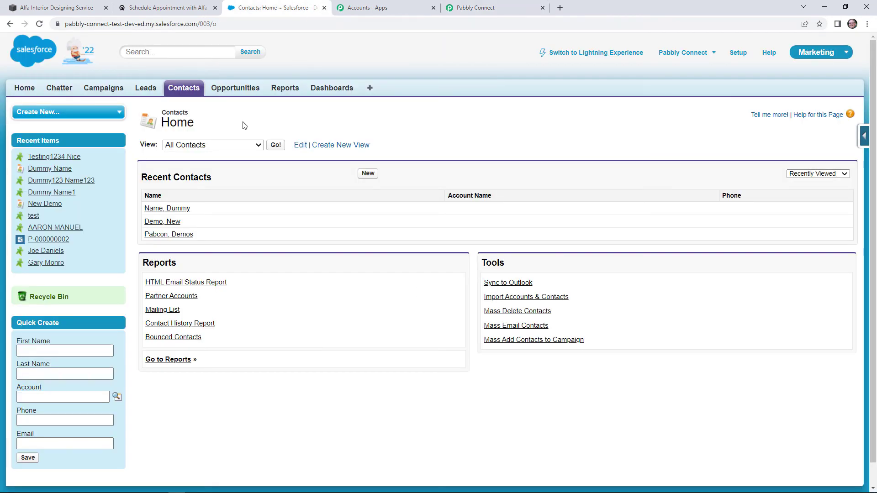
Reload Salesforce Contacts to see the new test contact atop Recent Contacts
key("F5")
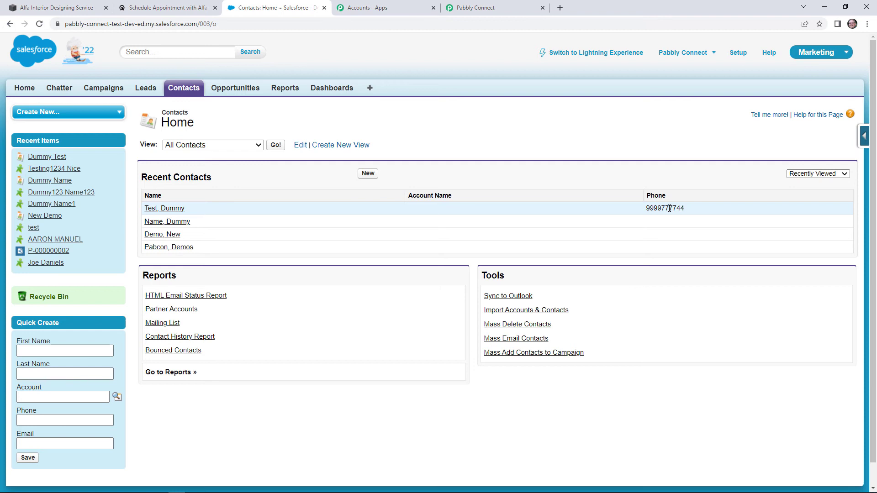
Save the Acuity Scheduling To Salesforce workflow, then go to the Acuity booking page
left_click(489, 7)
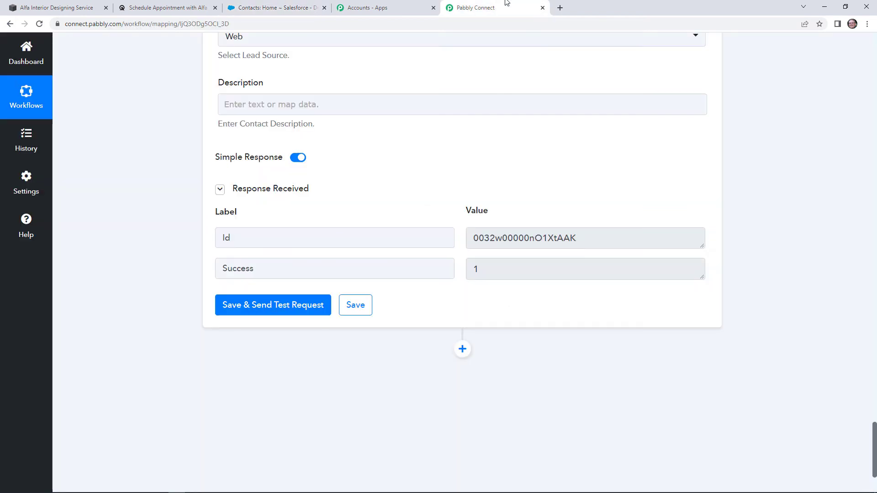
left_click(368, 313)
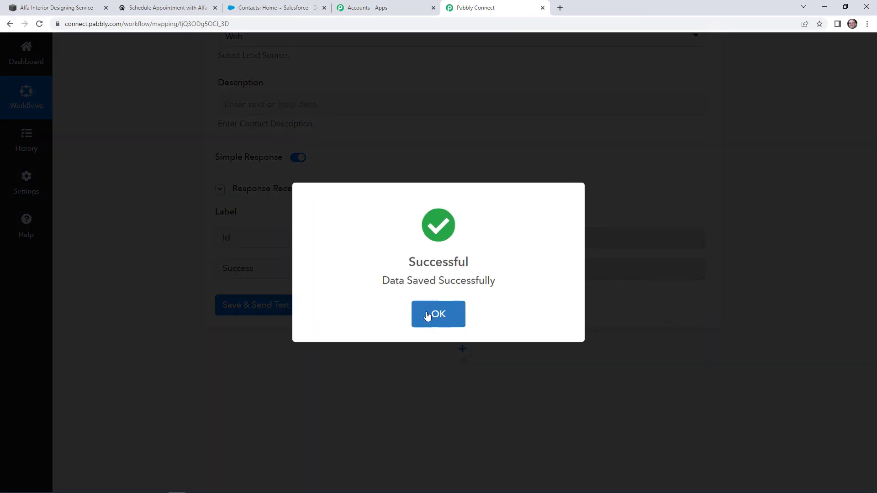
left_click(427, 315)
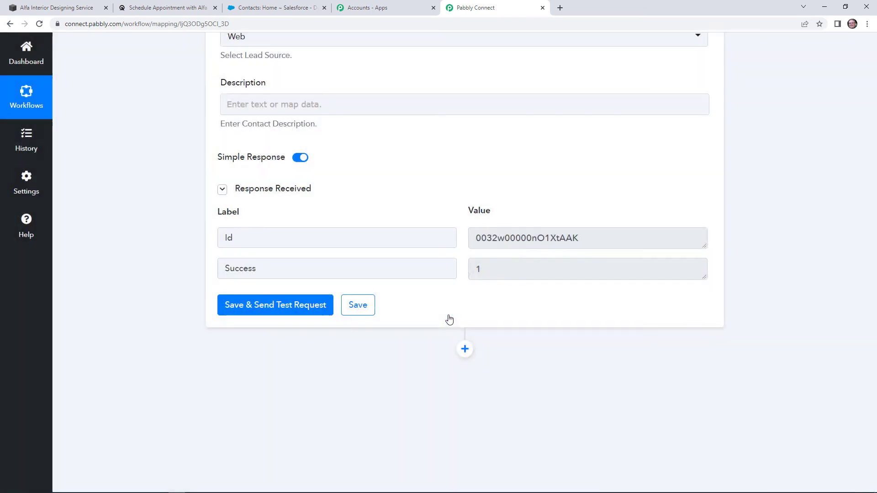
scroll(694, 329, "up", 5)
scroll(868, 274, "up", 20)
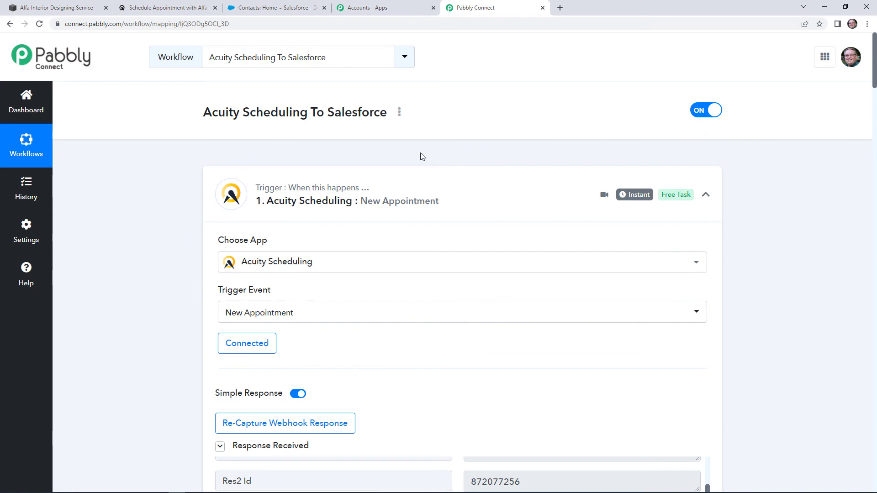
left_click(160, 3)
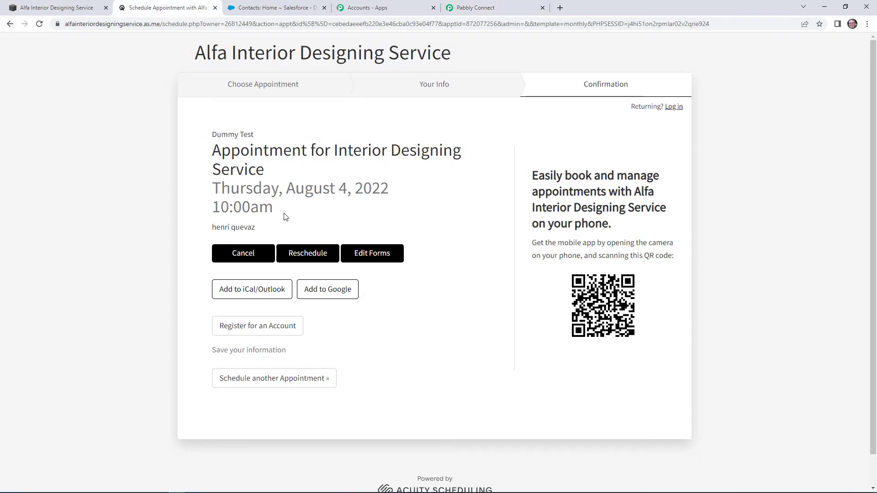
Book a new appointment for August 5, 2022 at 11:00am and select the prefilled first name
left_click(297, 90)
scroll(345, 197, "down", 3)
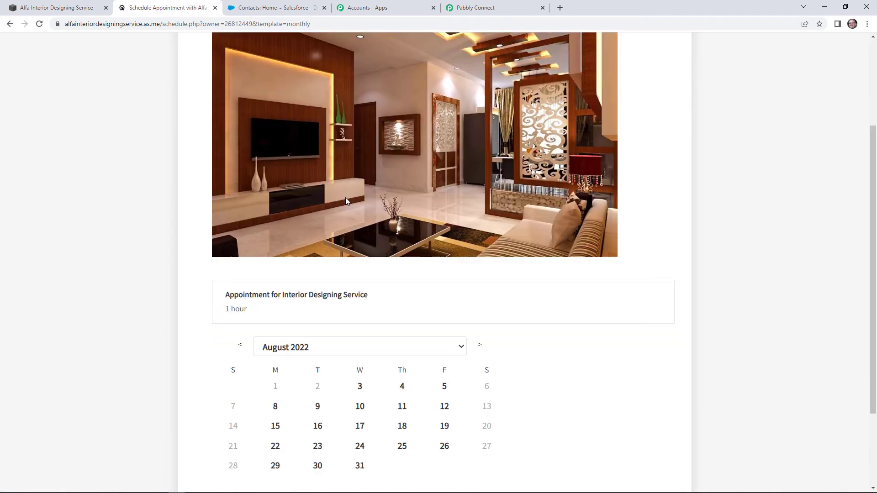
scroll(345, 201, "down", 2)
left_click(443, 297)
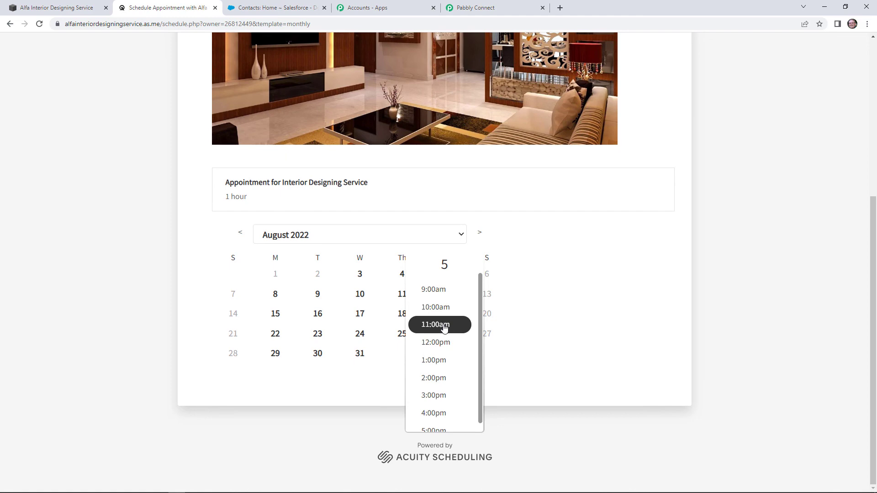
left_click(445, 327)
left_click(511, 323)
double_click(242, 182)
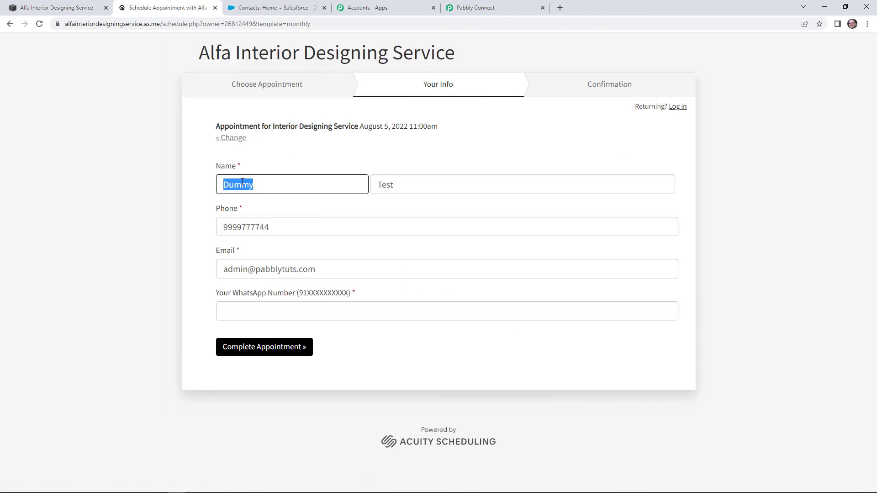
Overwrite the prefilled first name, last name, phone number and email with new booker details
type("Demo")
double_click(401, 184)
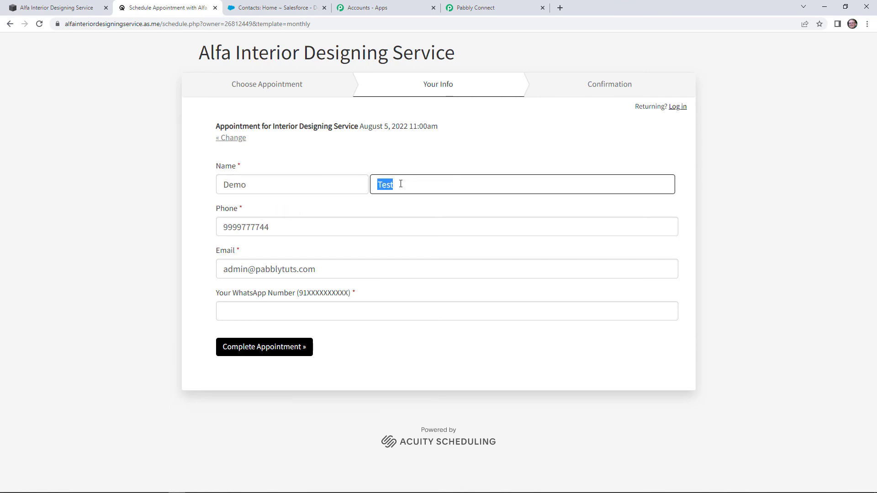
type("Dummy")
double_click(241, 224)
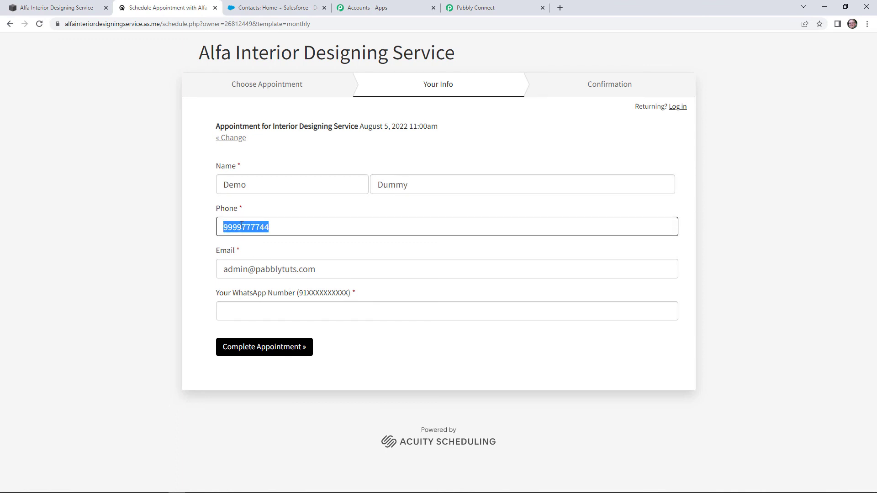
left_click(269, 271)
double_click(240, 269)
type("support")
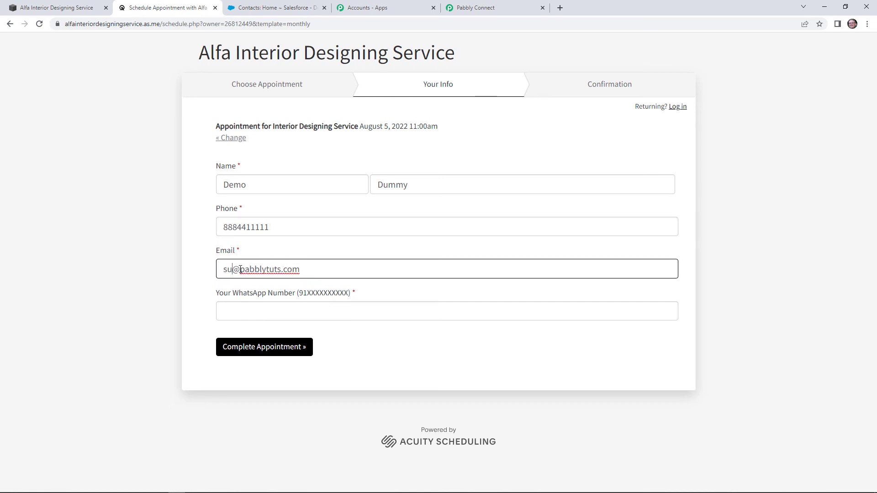
Add the booker's WhatsApp number and complete the Interior Designing Service appointment
left_click(246, 310)
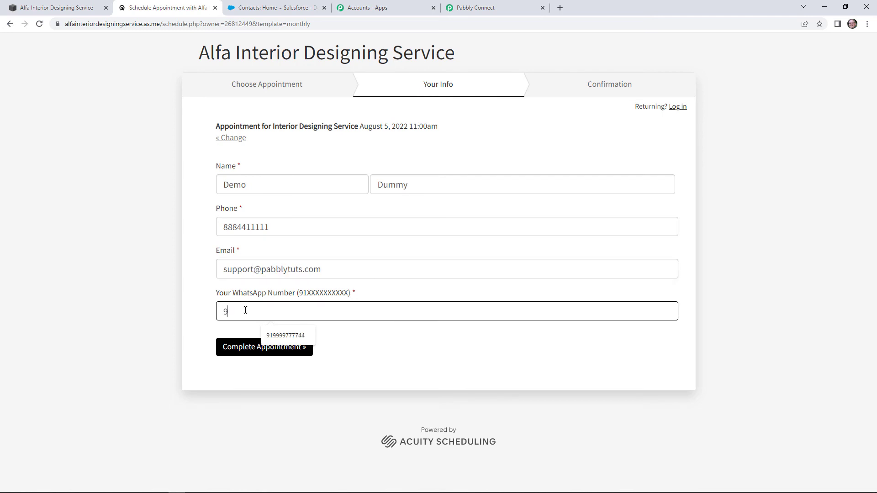
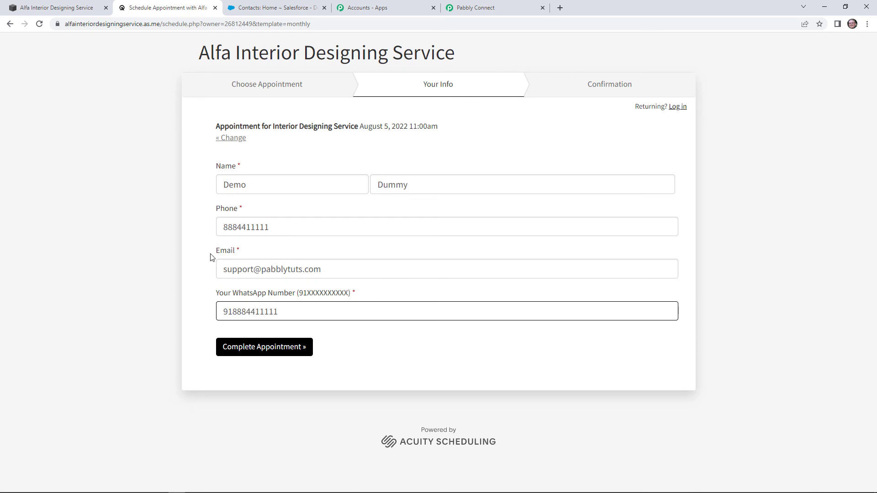
left_click(283, 351)
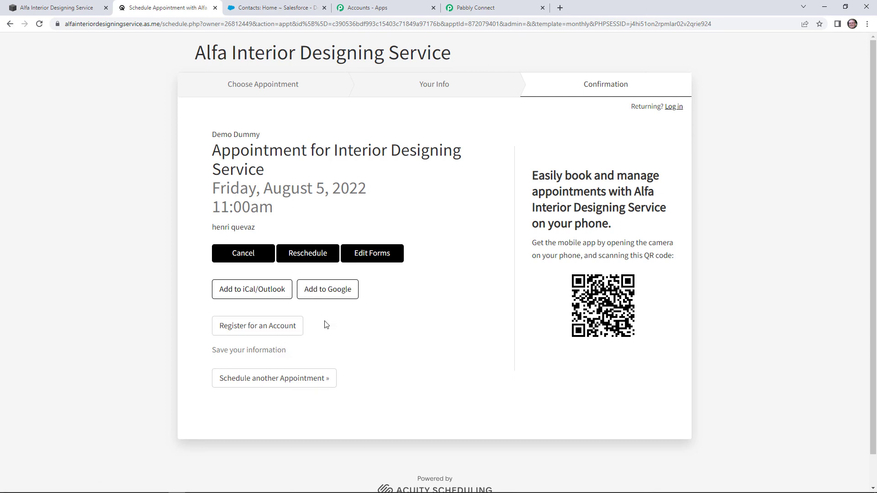
left_click(256, 6)
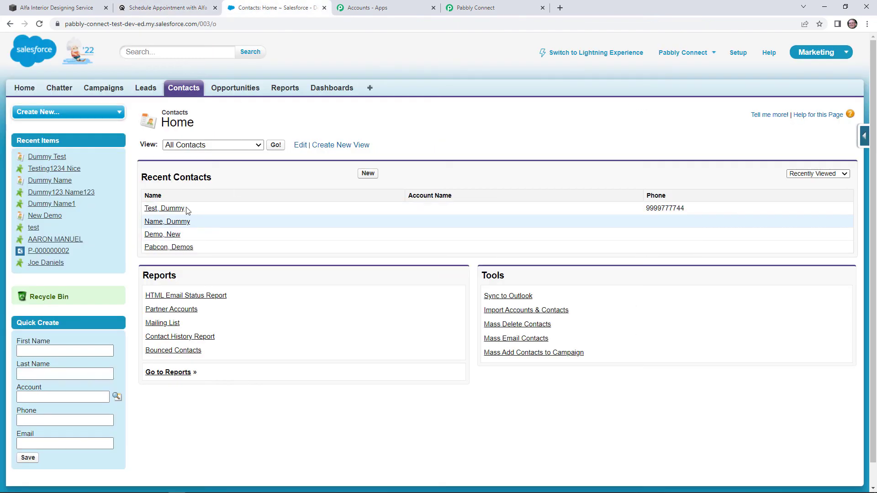
Reload Salesforce Contacts and open the contact automatically created by the second booking
left_click(165, 8)
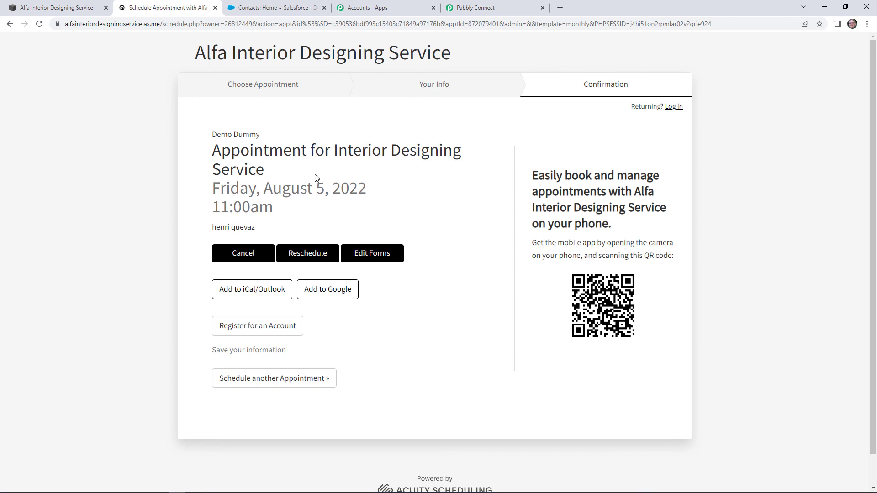
left_click(256, 7)
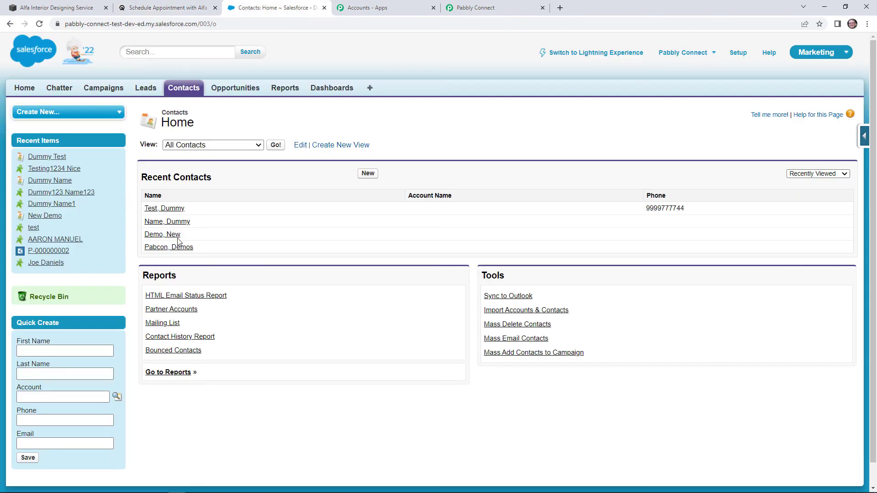
key("F5")
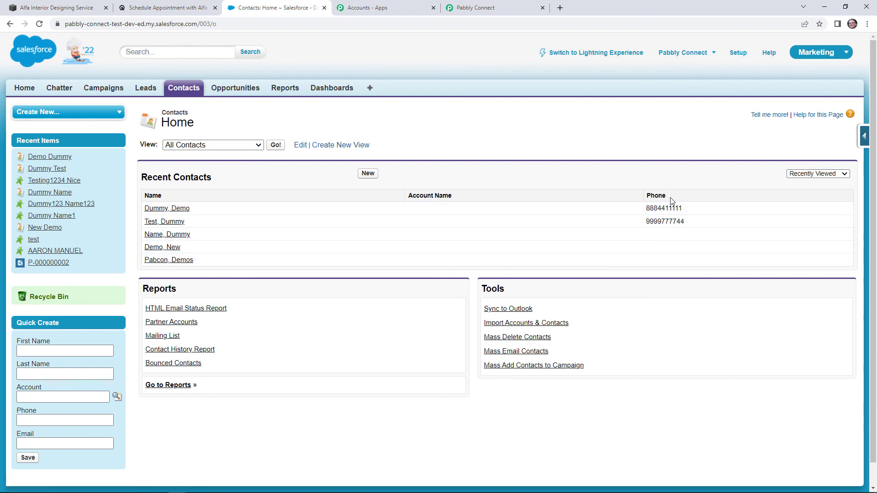
left_click(183, 210)
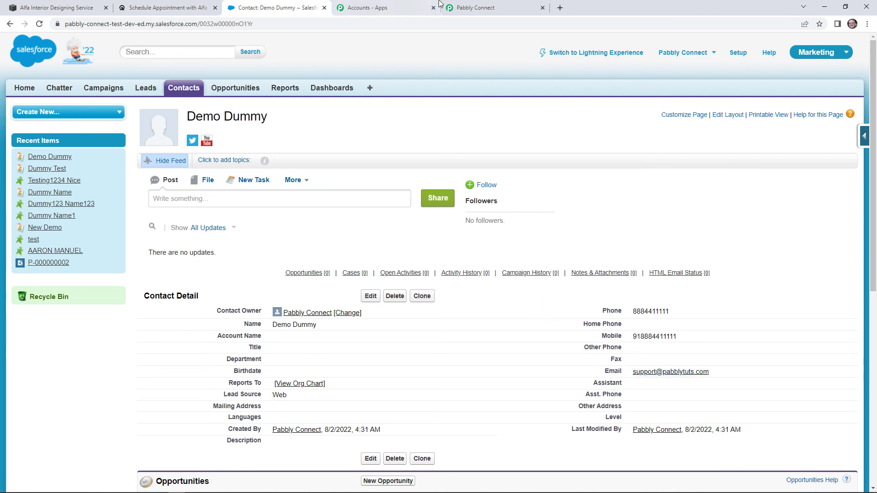
Generate a share link for the Acuity Scheduling To Salesforce workflow from its options menu
left_click(471, 4)
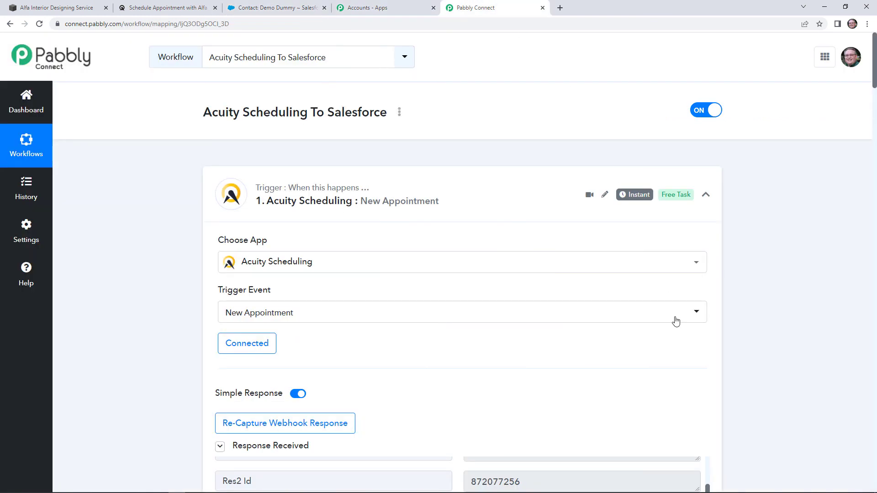
left_click(399, 113)
left_click(371, 169)
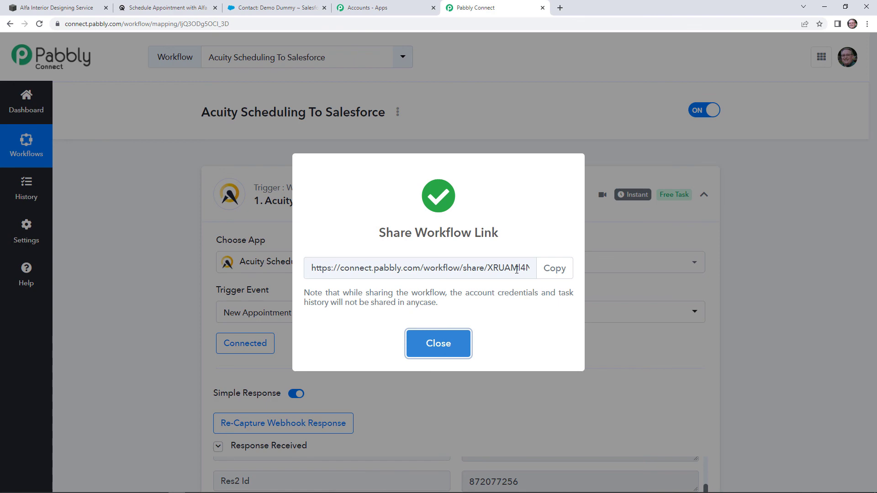
left_click(448, 350)
Scroll down to review the workflow's Salesforce Search Record step
scroll(502, 351, "down", 15)
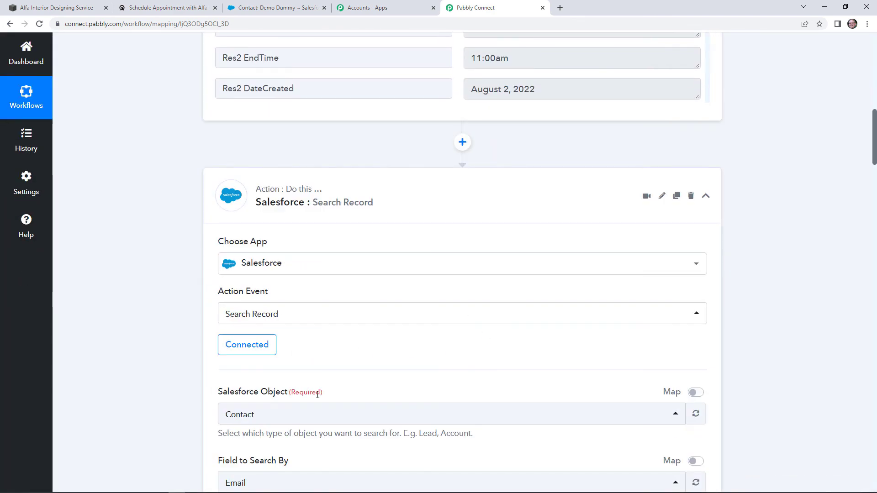
scroll(640, 315, "down", 5)
scroll(761, 295, "down", 5)
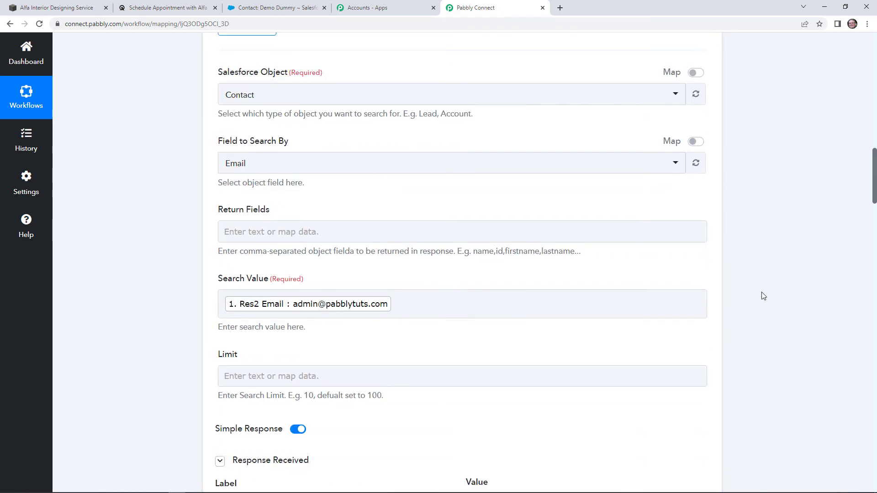